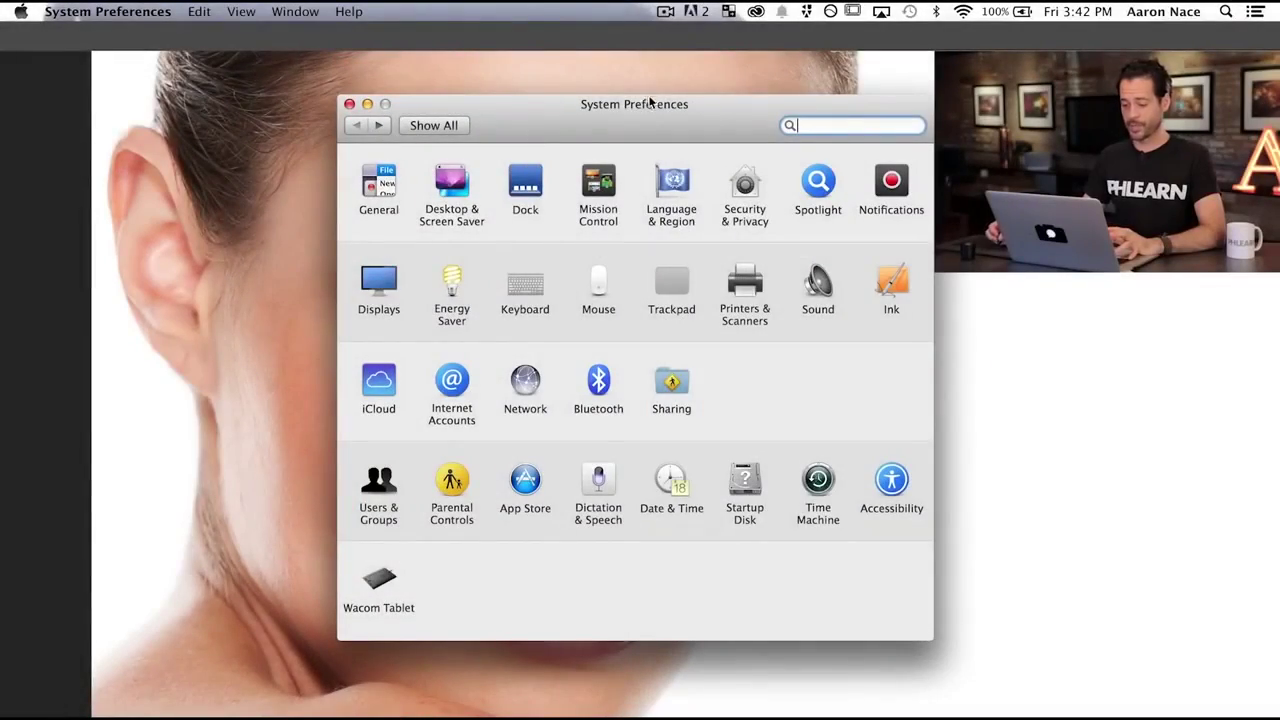
In the Wacom Tablet settings, set the Grip Pen's Tip Double Click Distance to Off.
{"action": "left_click", "coordinate": [380, 582]}
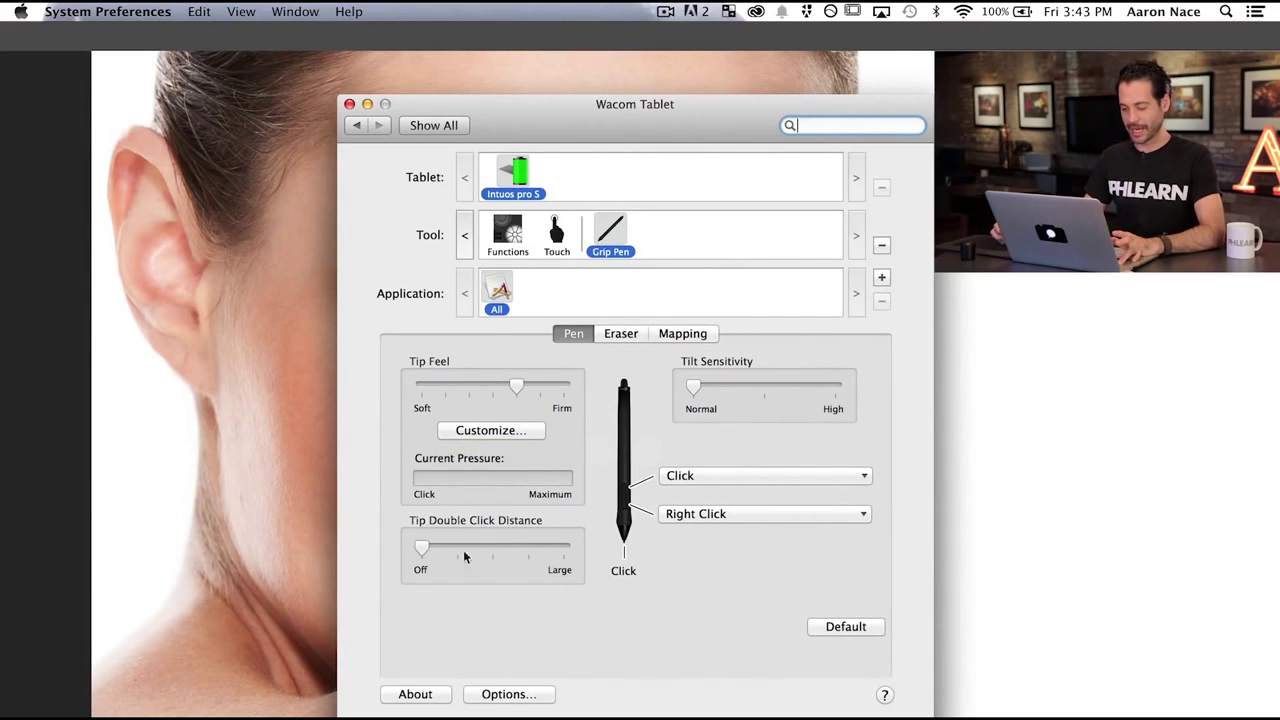
{"action": "left_click_drag", "start_coordinate": [492, 546], "coordinate": [418, 550]}
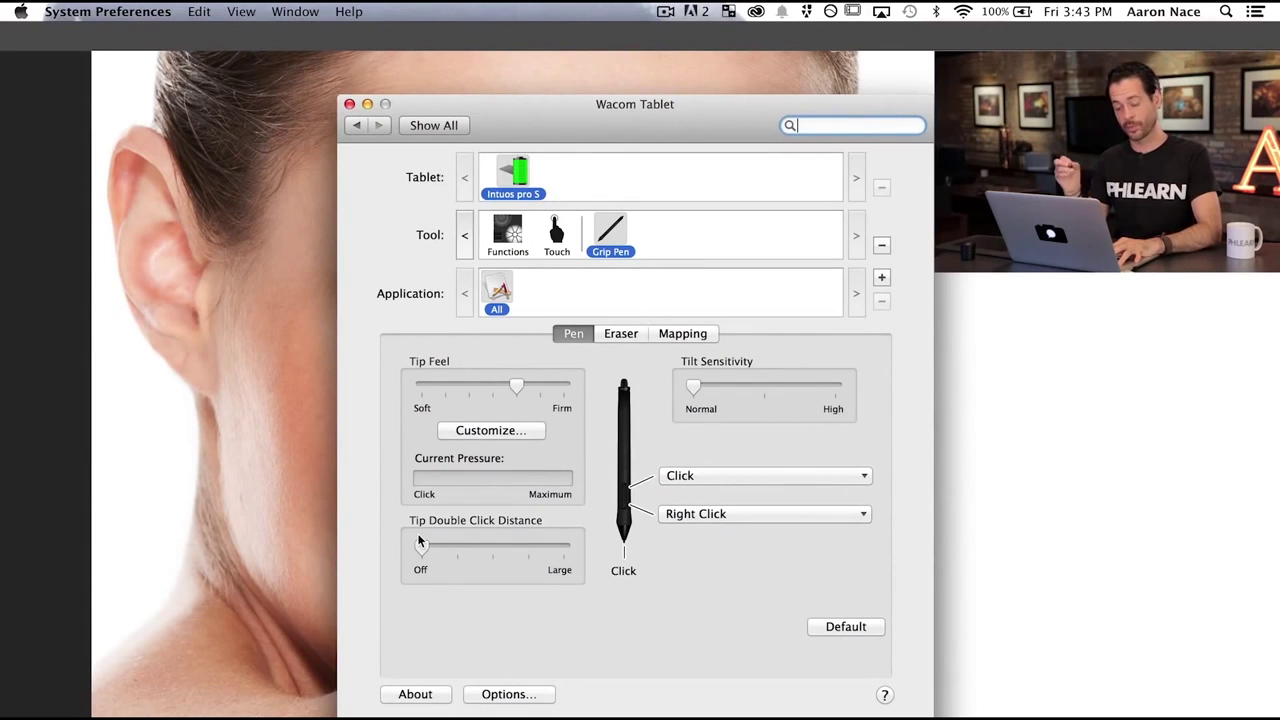
{"action": "mouse_move", "coordinate": [421, 547]}
{"action": "left_mouse_down"}
{"action": "mouse_move", "coordinate": [607, 543]}
{"action": "mouse_move", "coordinate": [388, 546]}
{"action": "mouse_move", "coordinate": [420, 550]}
{"action": "left_mouse_up"}
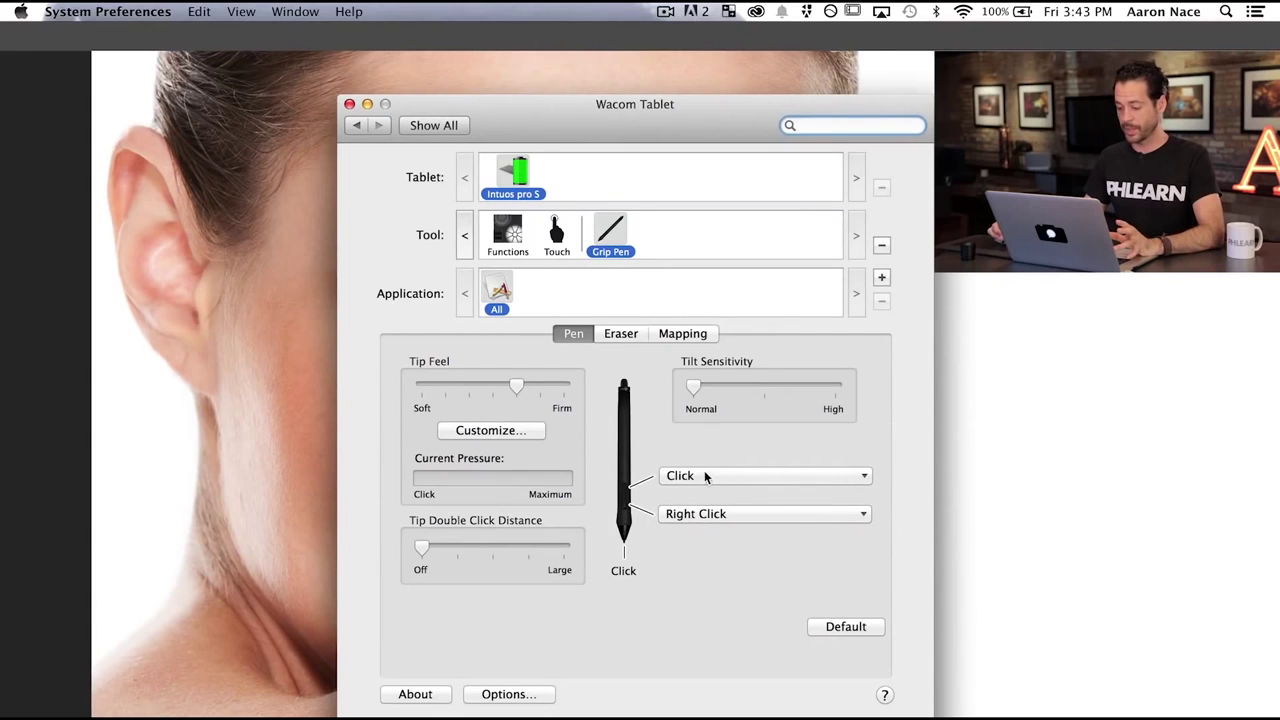
Assign the upper pen button an Option+Cmd+Z keystroke named undo.
{"action": "left_click", "coordinate": [698, 475]}
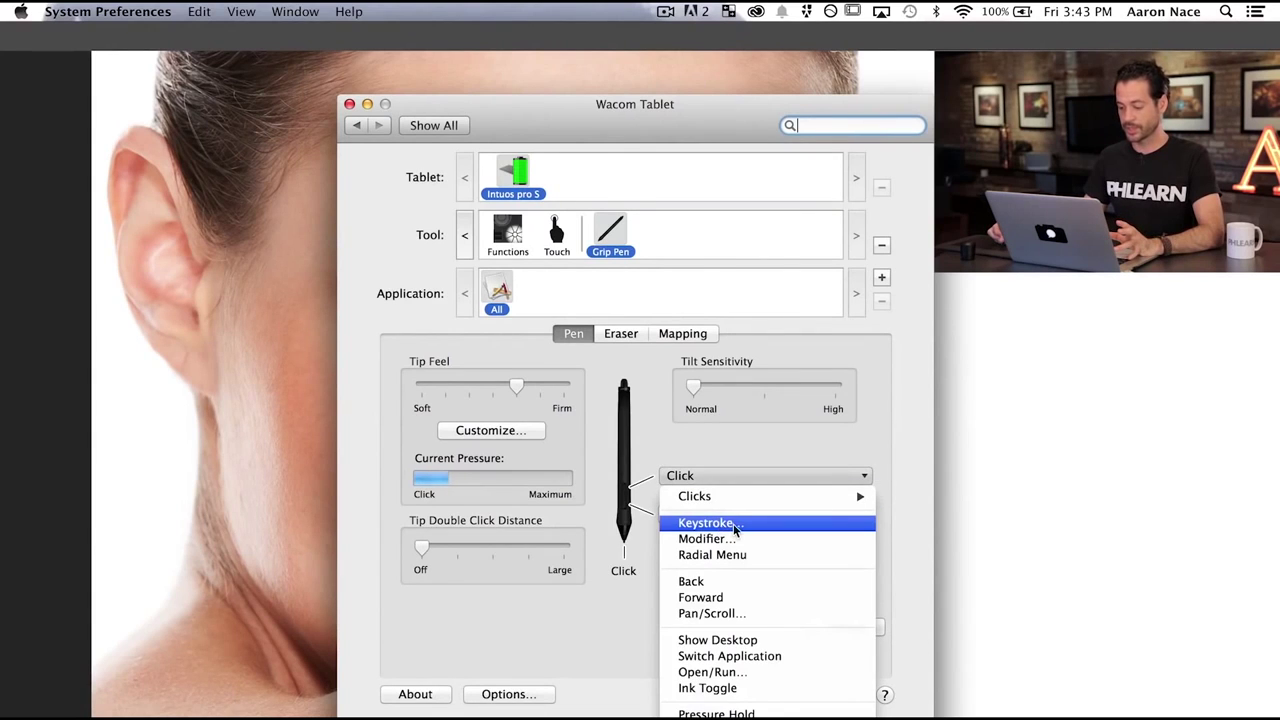
{"action": "left_click", "coordinate": [762, 522]}
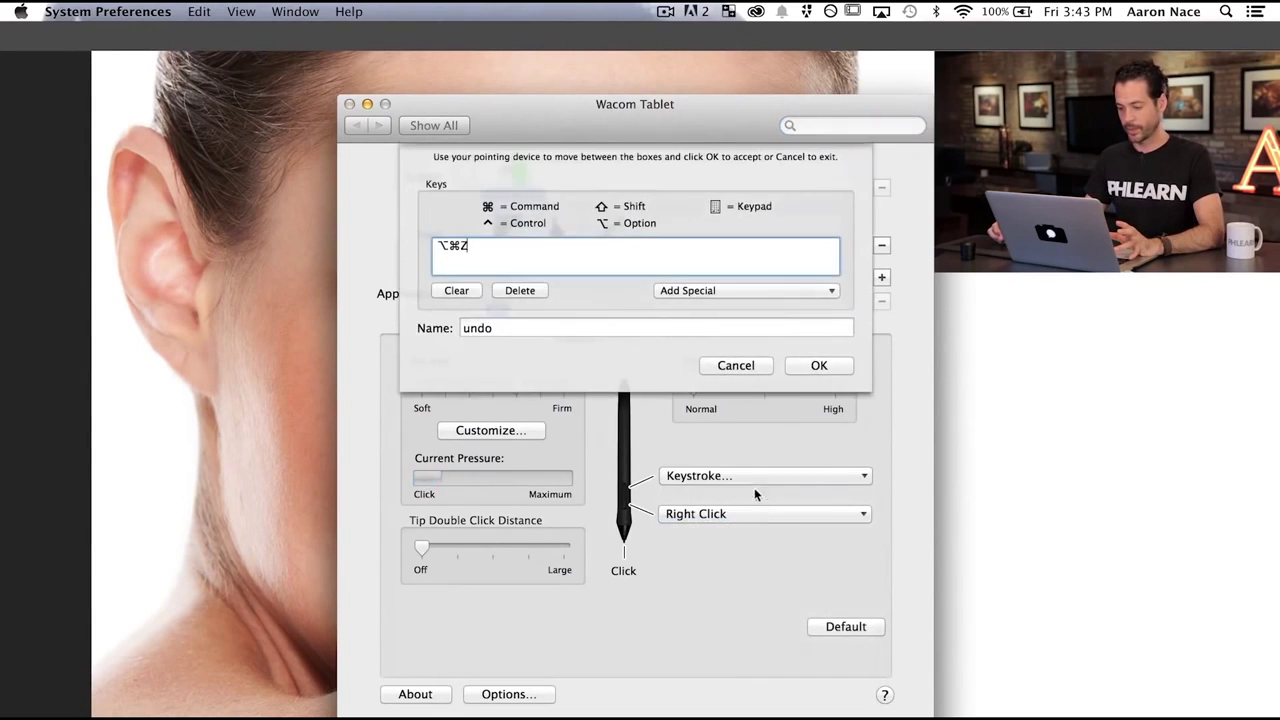
{"action": "left_click", "coordinate": [438, 246]}
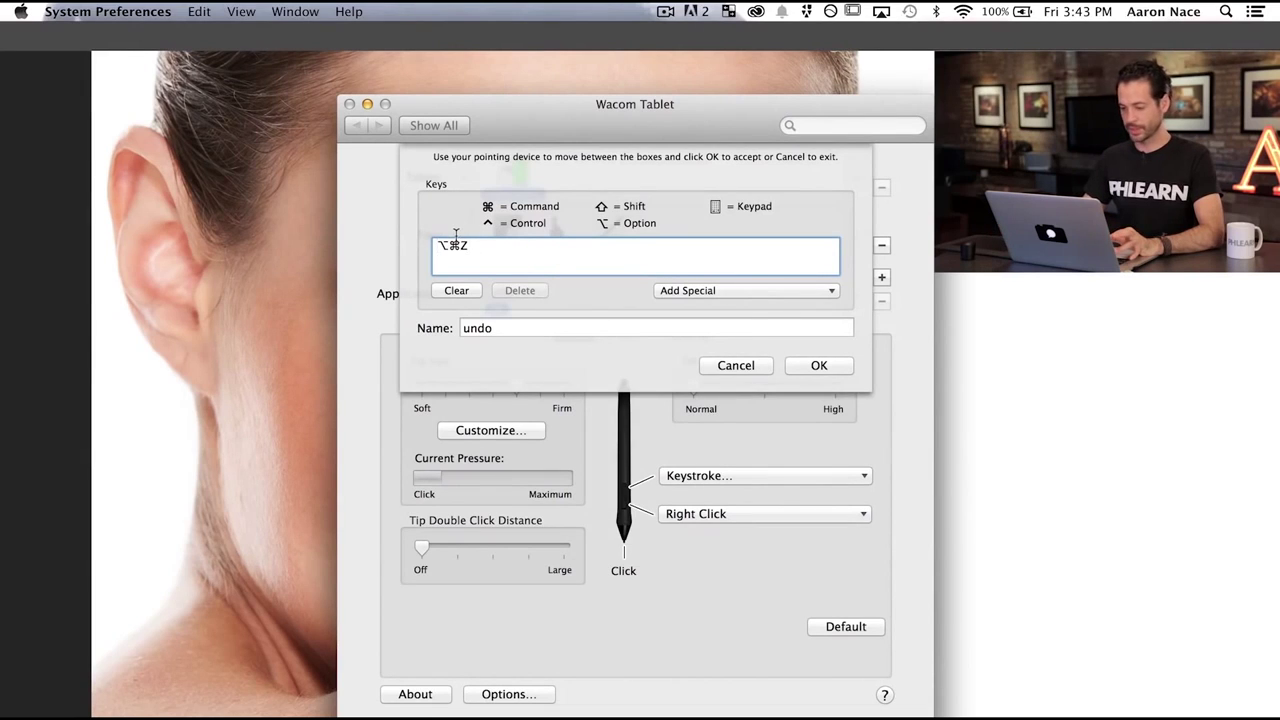
{"action": "left_click", "coordinate": [456, 290]}
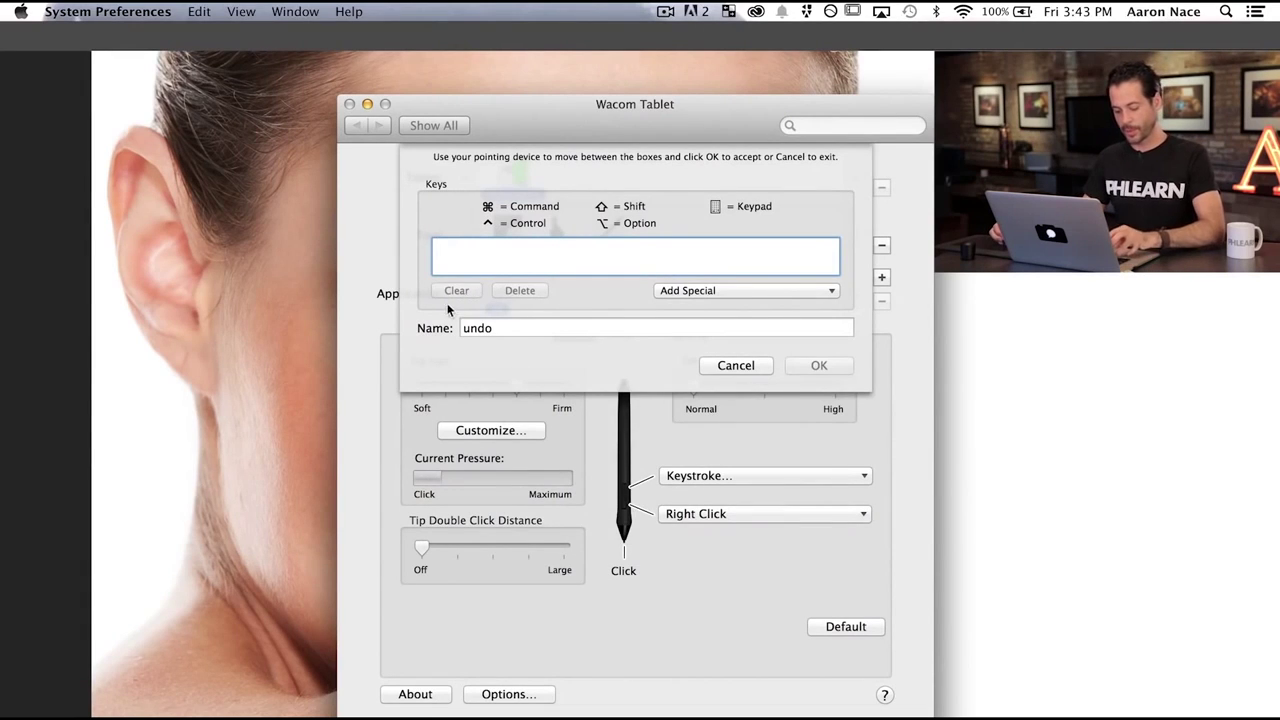
{"action": "key", "text": "alt+super+z"}
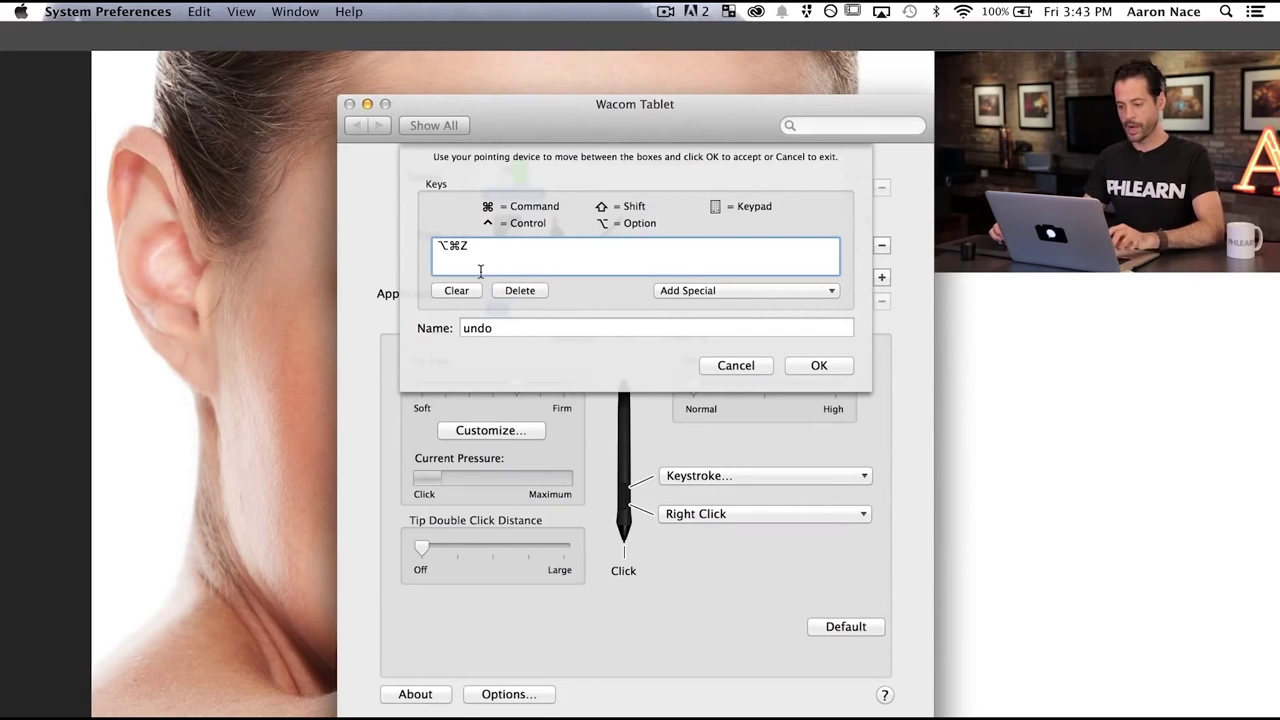
{"action": "left_click", "coordinate": [505, 330]}
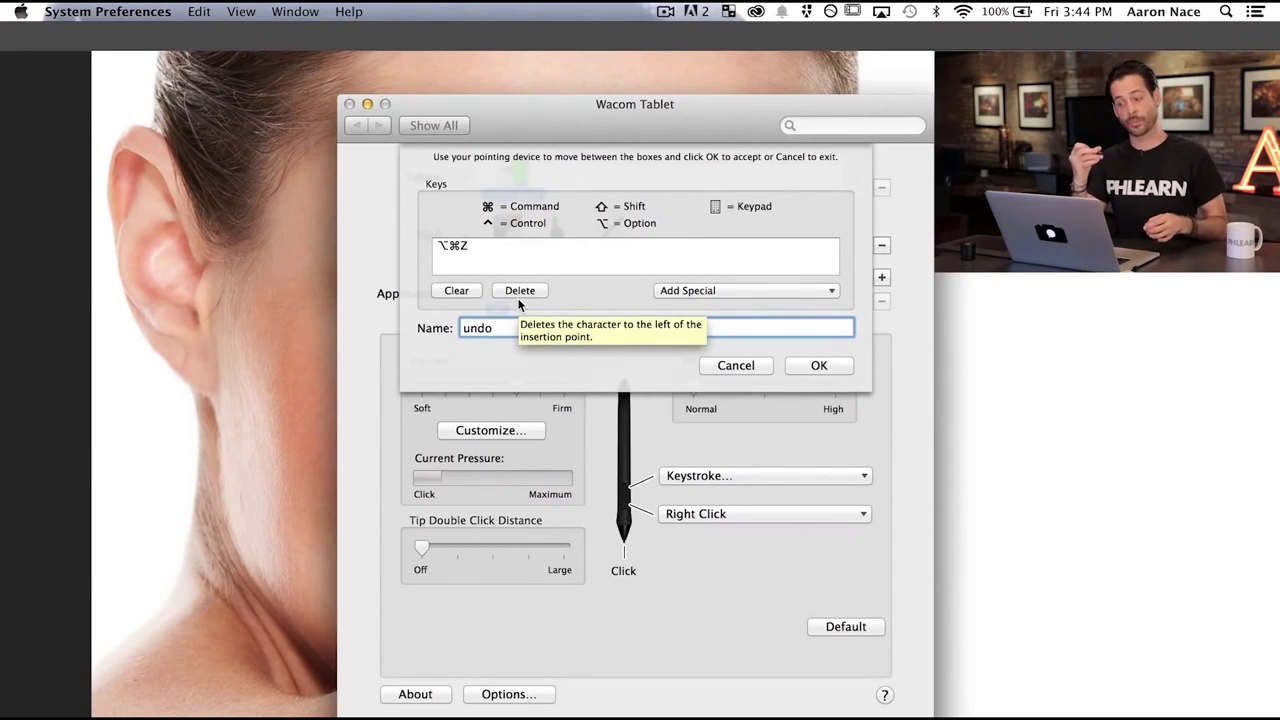
{"action": "left_click", "coordinate": [818, 365]}
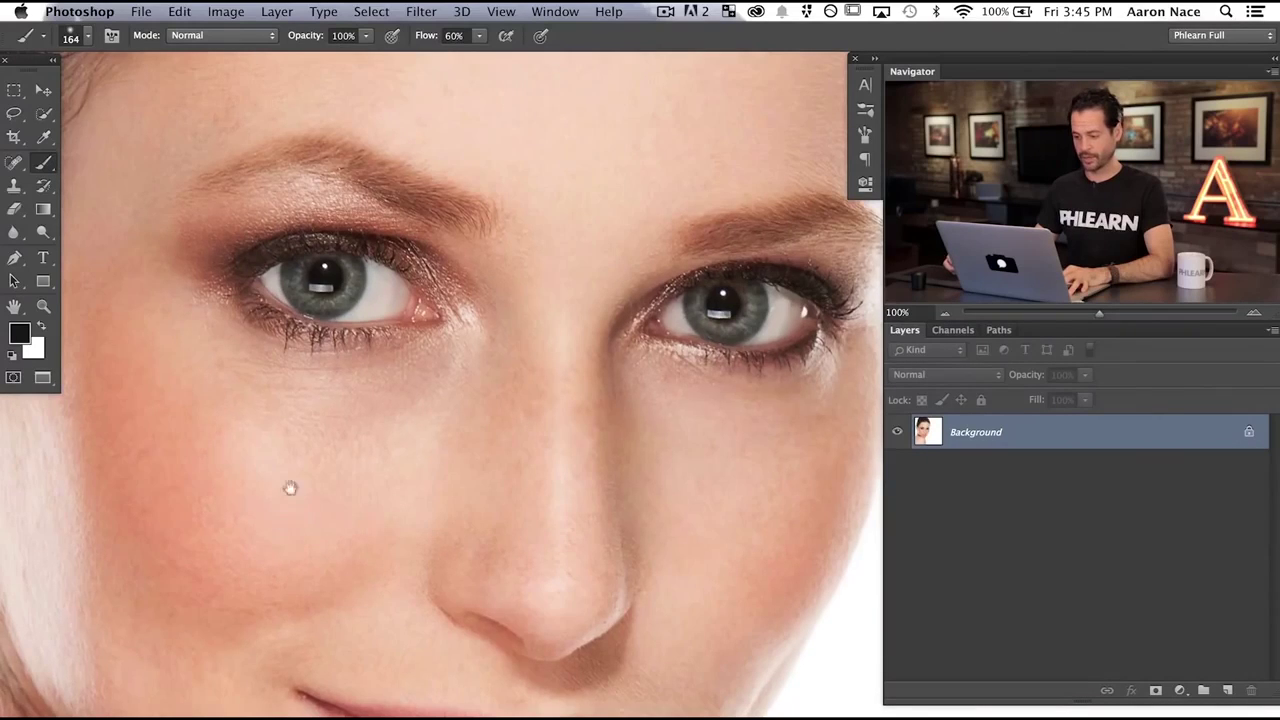
{"action": "scroll", "coordinate": [289, 489], "scroll_direction": "down", "scroll_amount": 2}
{"action": "mouse_move", "coordinate": [95, 462]}
{"action": "left_mouse_down"}
{"action": "mouse_move", "coordinate": [262, 336]}
{"action": "mouse_move", "coordinate": [410, 410]}
{"action": "mouse_move", "coordinate": [650, 410]}
{"action": "mouse_move", "coordinate": [751, 578]}
{"action": "mouse_move", "coordinate": [760, 486]}
{"action": "left_mouse_up"}
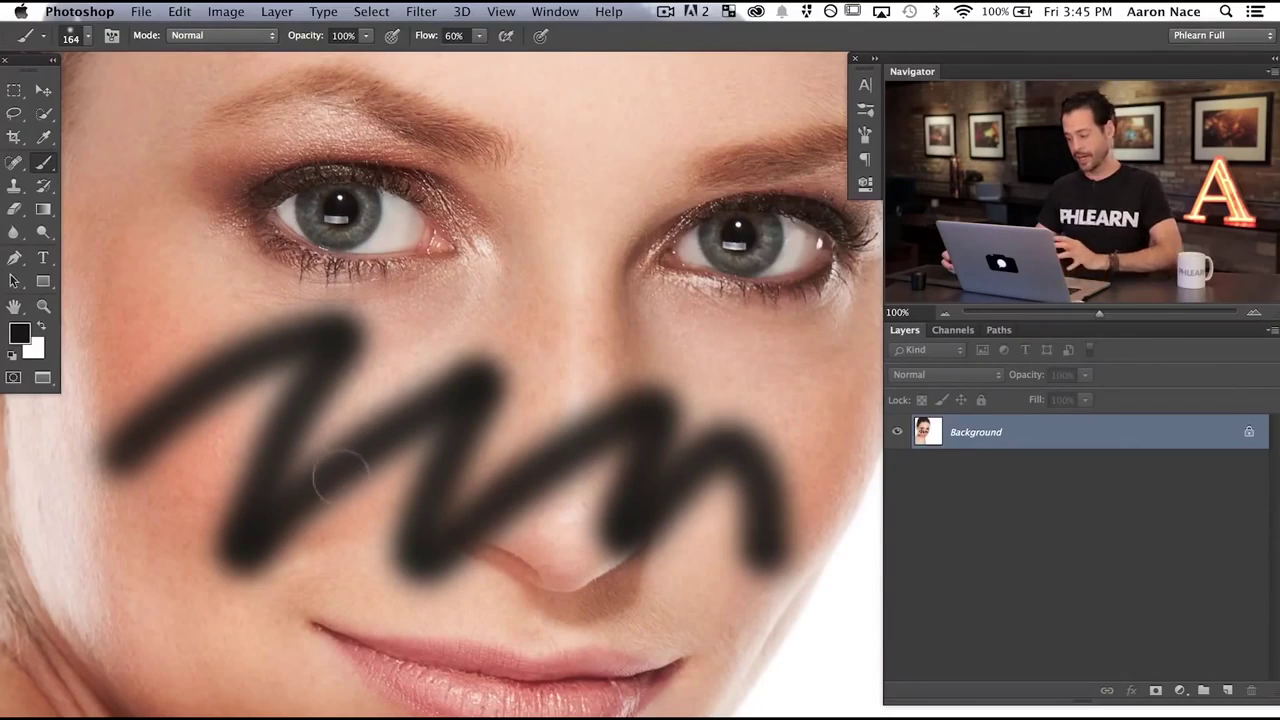
{"action": "key", "text": "super+z"}
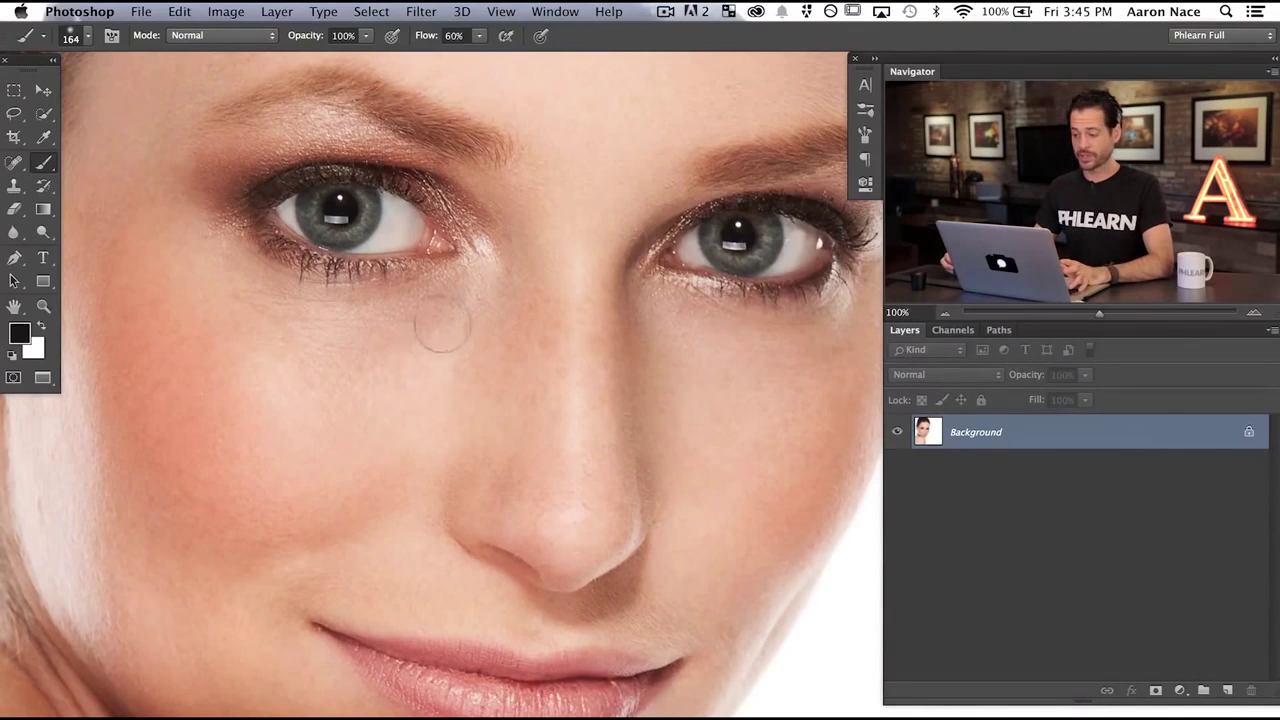
Show the Brush panel and enable Shape Dynamics with 0% Minimum Diameter and Size Jitter Control Off.
{"action": "left_click", "coordinate": [551, 12]}
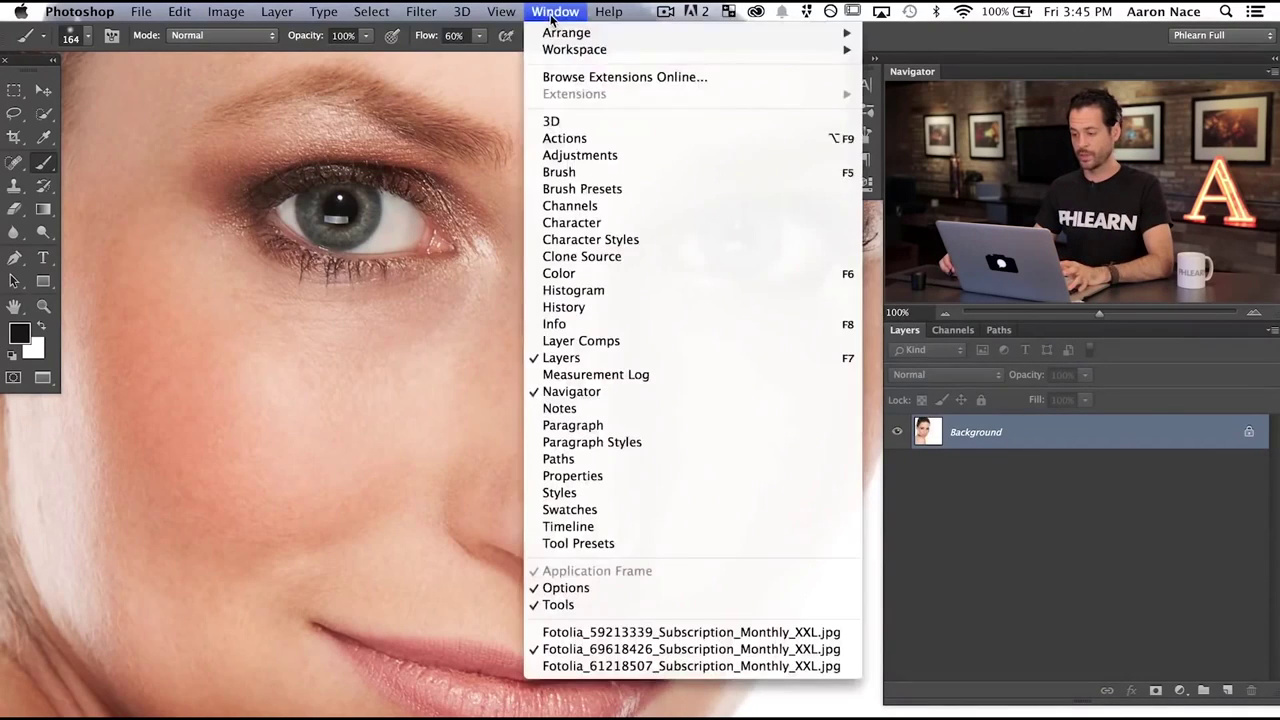
{"action": "left_click", "coordinate": [591, 174]}
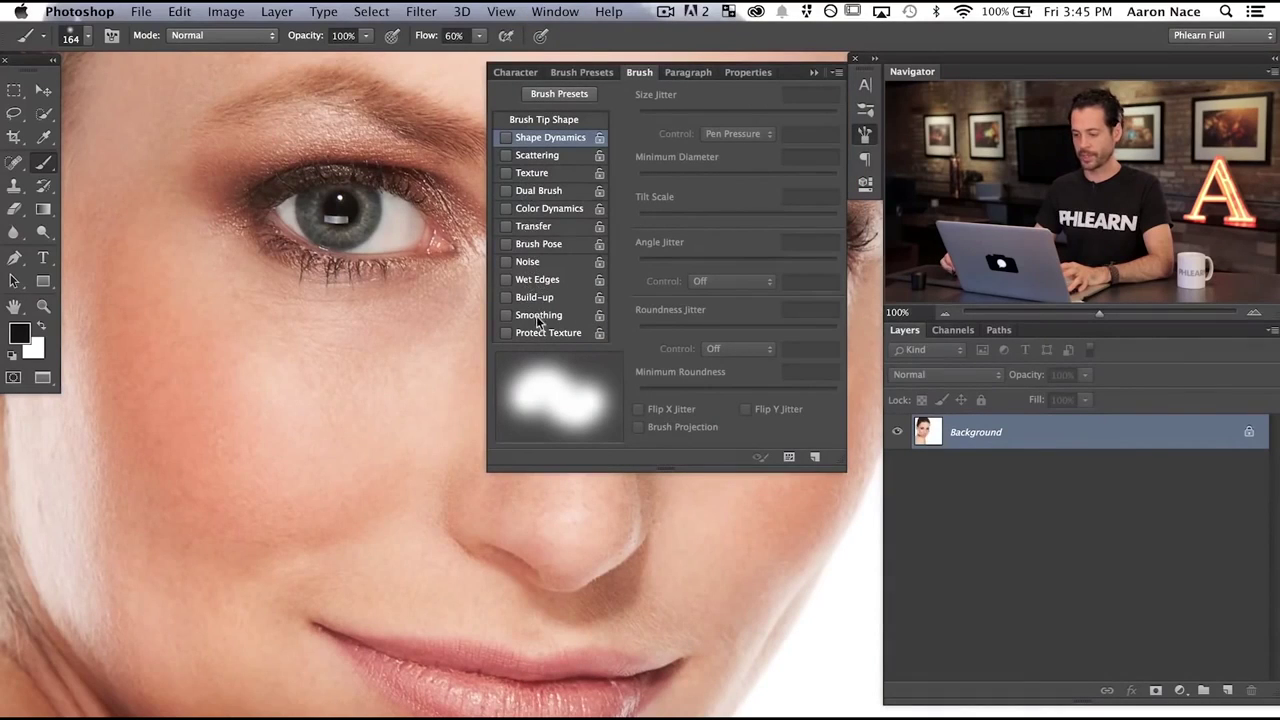
{"action": "left_click", "coordinate": [507, 138]}
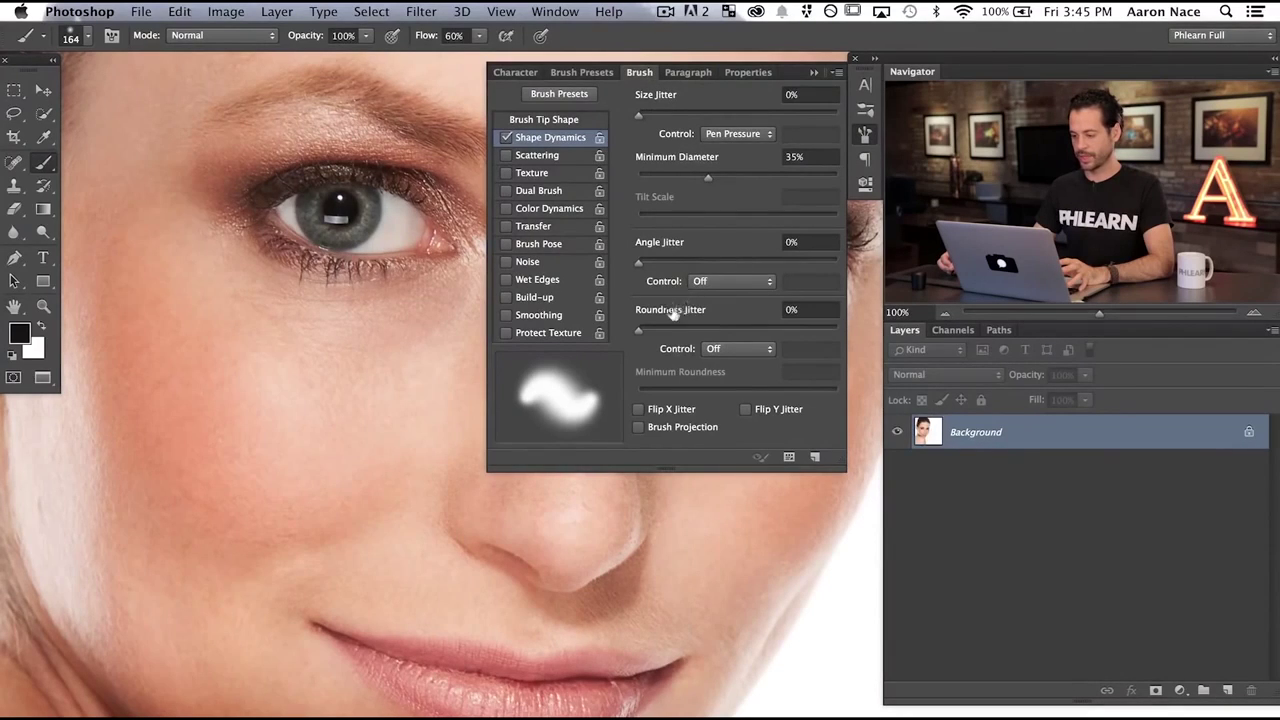
{"action": "left_click_drag", "start_coordinate": [705, 174], "coordinate": [624, 174]}
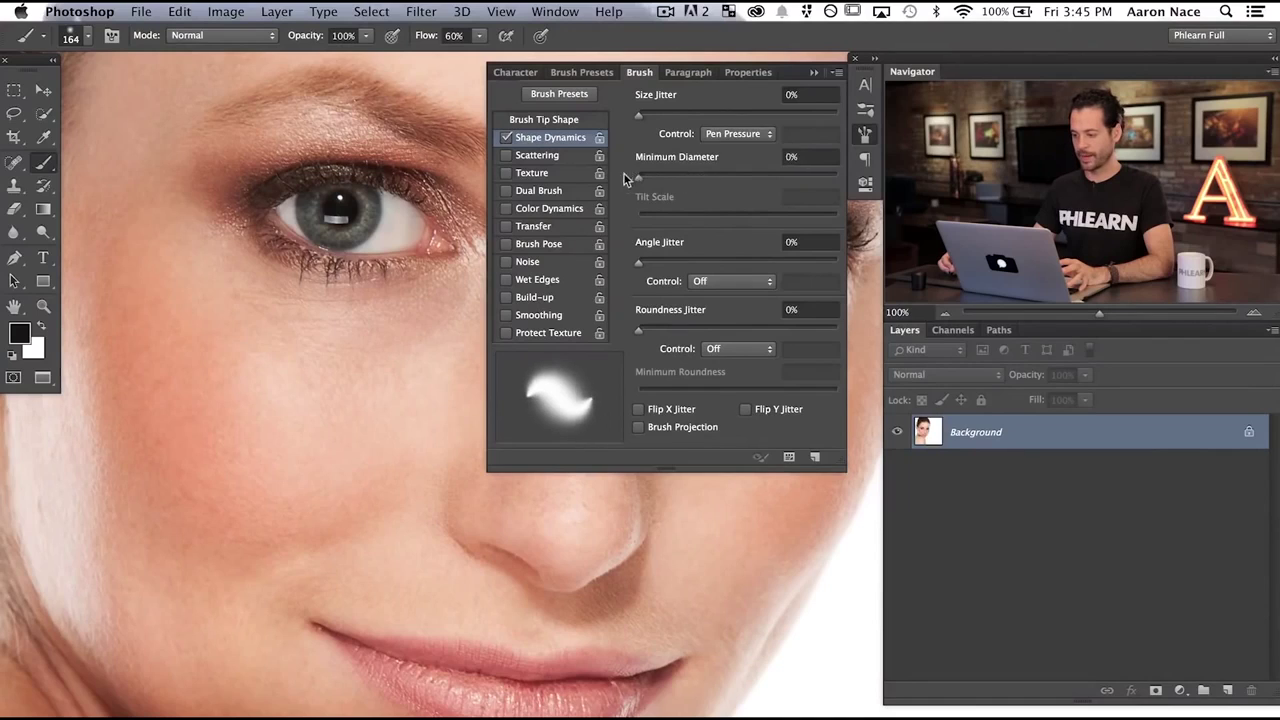
{"action": "left_click", "coordinate": [728, 134]}
{"action": "left_click", "coordinate": [722, 104]}
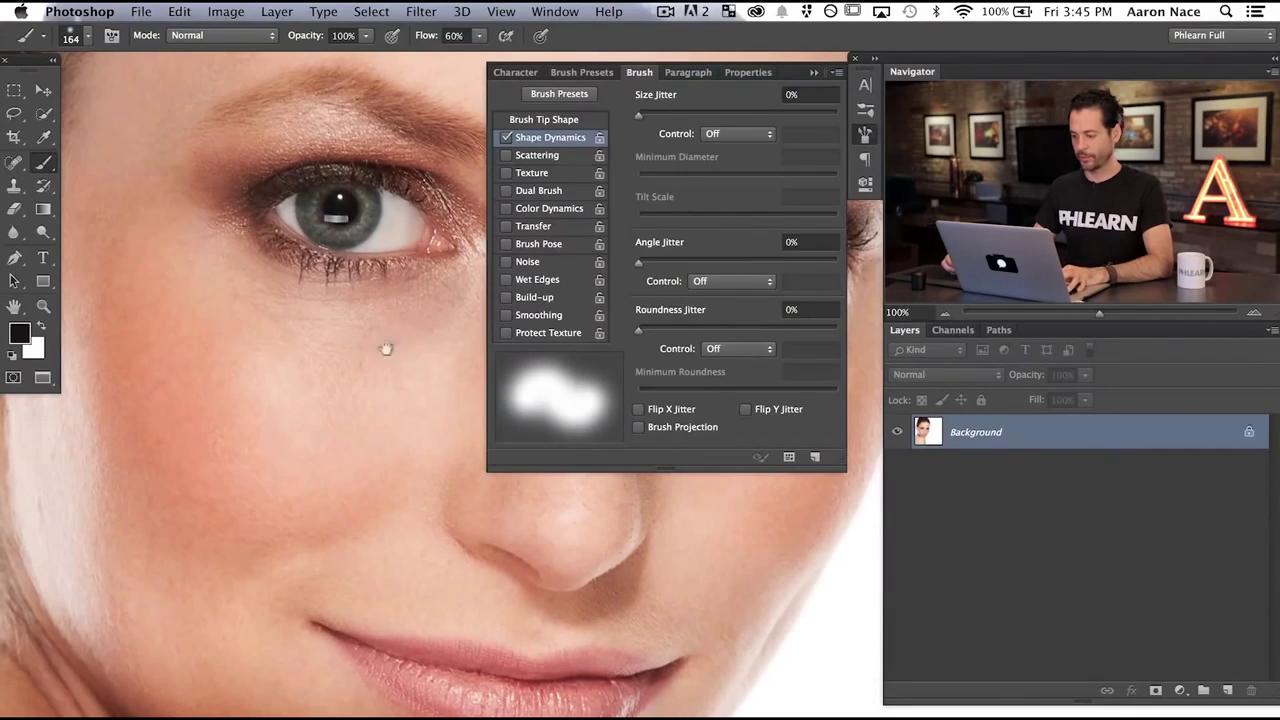
Paint a test zigzag across the cheek and nose, then undo it.
{"action": "left_click_drag", "start_coordinate": [386, 348], "coordinate": [274, 373]}
{"action": "mouse_move", "coordinate": [75, 465]}
{"action": "left_mouse_down"}
{"action": "mouse_move", "coordinate": [290, 365]}
{"action": "mouse_move", "coordinate": [600, 515]}
{"action": "mouse_move", "coordinate": [590, 625]}
{"action": "left_mouse_up"}
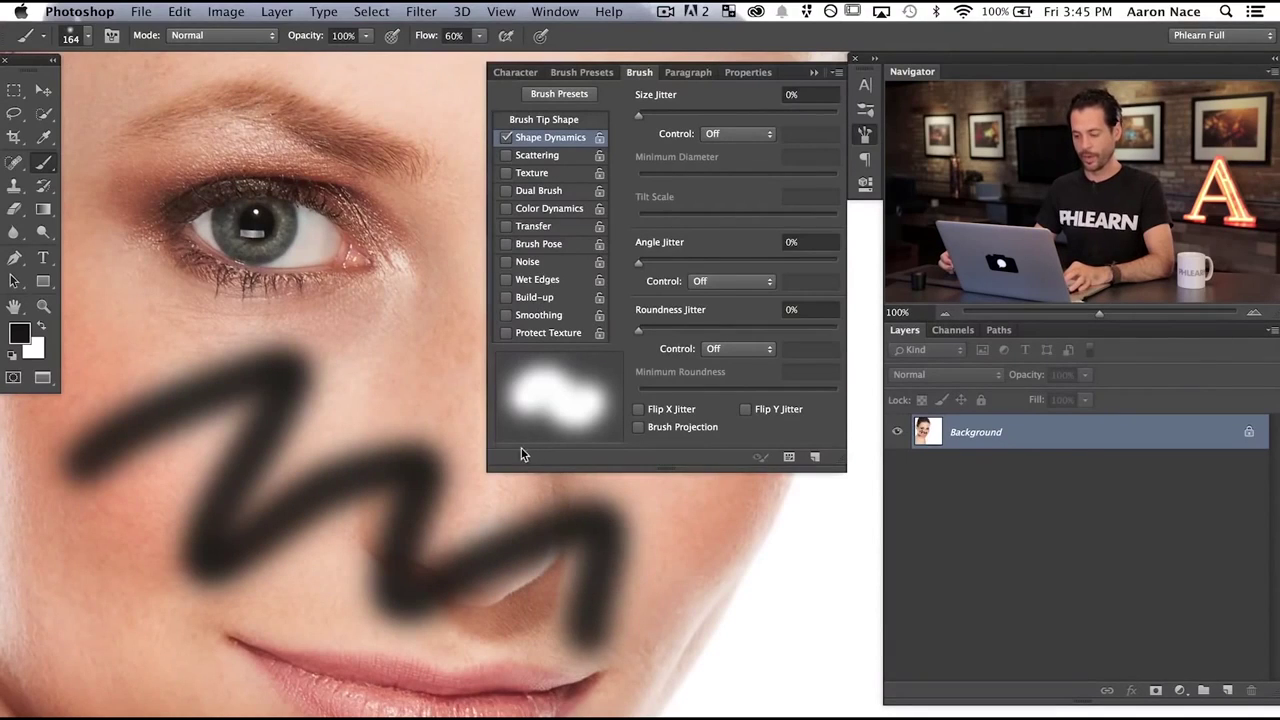
{"action": "key", "text": "super+z"}
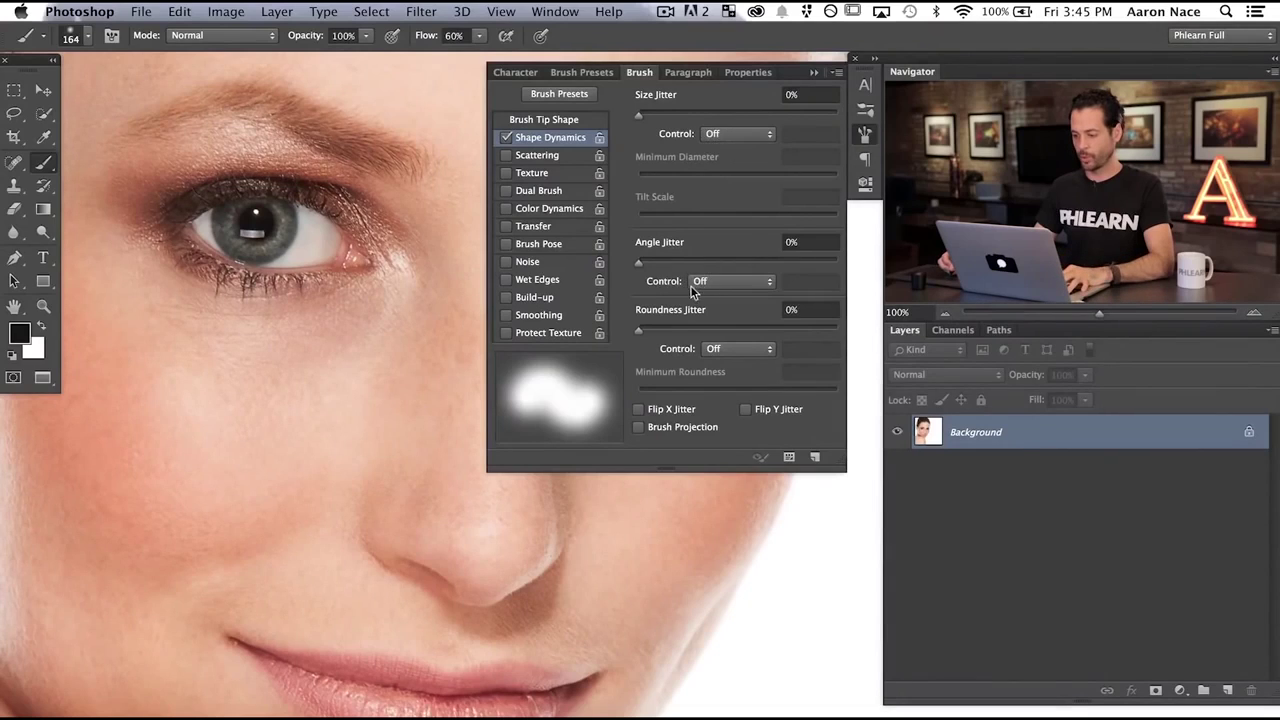
Set Size Jitter Control to Pen Pressure and test two cheek strokes, undoing each.
{"action": "left_click", "coordinate": [718, 134]}
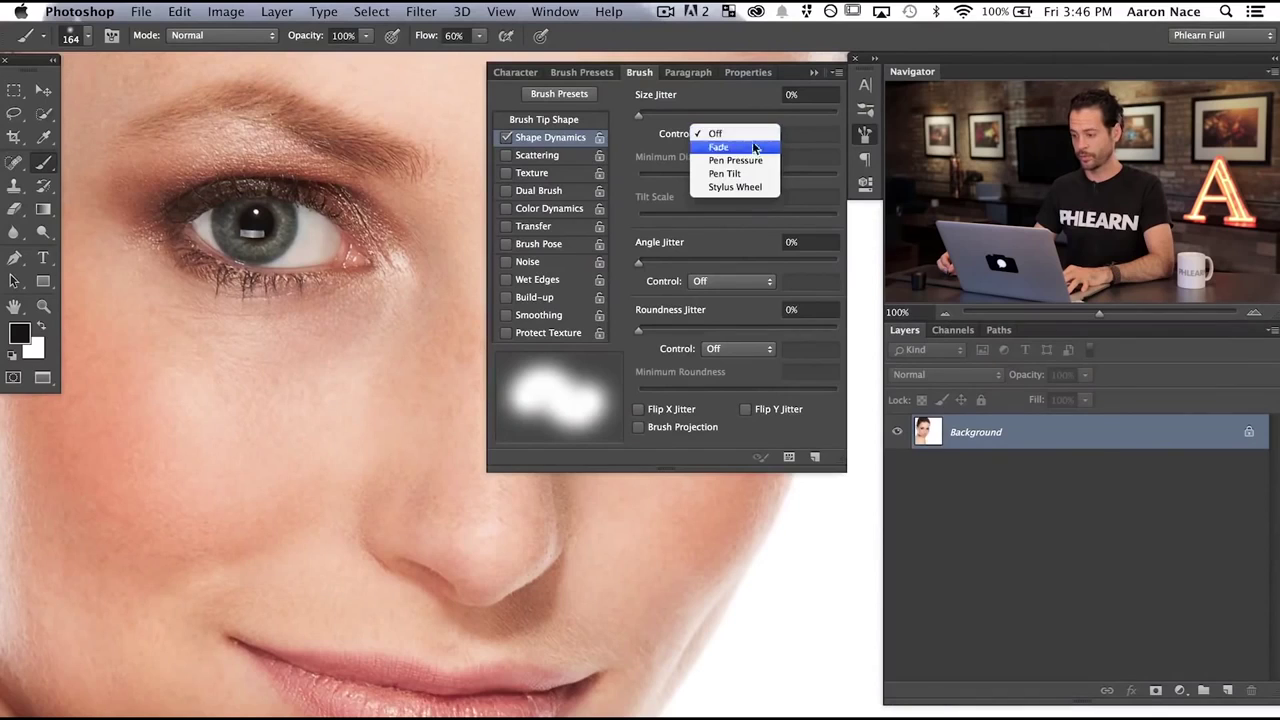
{"action": "left_click", "coordinate": [740, 161]}
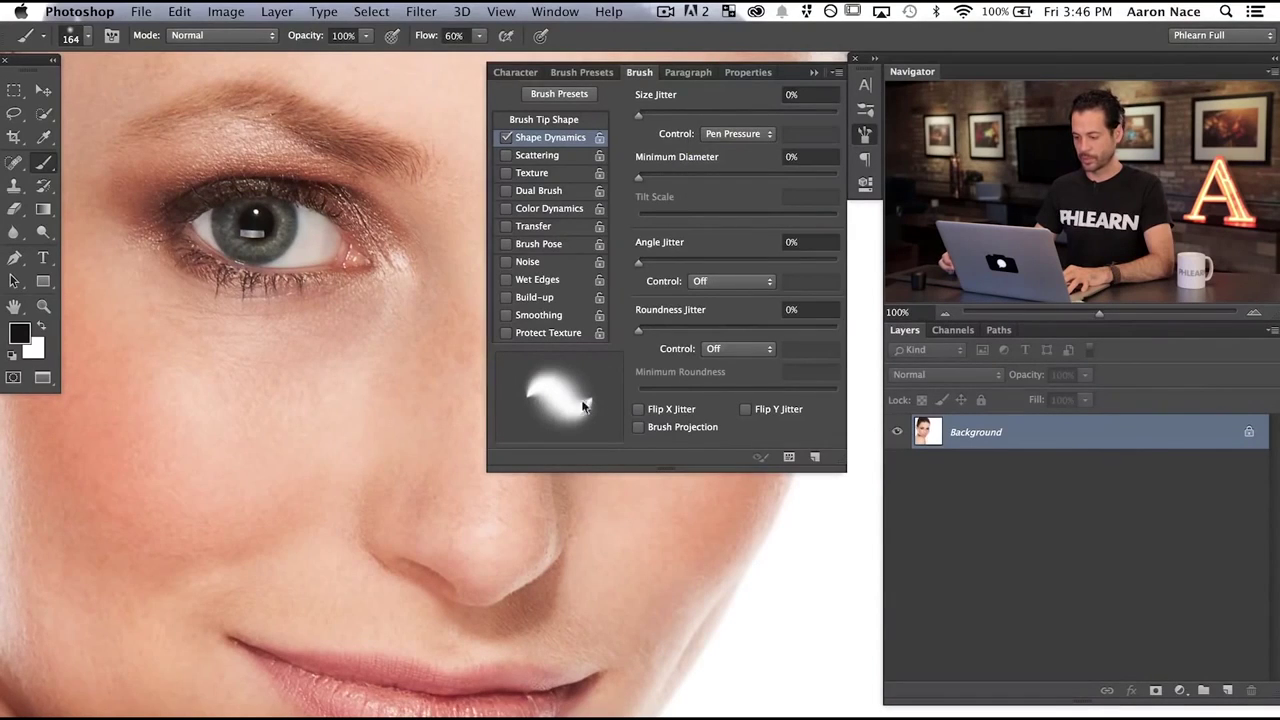
{"action": "mouse_move", "coordinate": [160, 472]}
{"action": "left_mouse_down"}
{"action": "mouse_move", "coordinate": [242, 423]}
{"action": "mouse_move", "coordinate": [224, 523]}
{"action": "mouse_move", "coordinate": [339, 434]}
{"action": "mouse_move", "coordinate": [371, 443]}
{"action": "mouse_move", "coordinate": [317, 541]}
{"action": "mouse_move", "coordinate": [447, 481]}
{"action": "mouse_move", "coordinate": [425, 554]}
{"action": "mouse_move", "coordinate": [500, 525]}
{"action": "mouse_move", "coordinate": [500, 581]}
{"action": "mouse_move", "coordinate": [659, 586]}
{"action": "mouse_move", "coordinate": [862, 625]}
{"action": "left_mouse_up"}
{"action": "key", "text": "super+z"}
{"action": "mouse_move", "coordinate": [107, 486]}
{"action": "left_mouse_down"}
{"action": "mouse_move", "coordinate": [150, 588]}
{"action": "mouse_move", "coordinate": [200, 474]}
{"action": "mouse_move", "coordinate": [488, 462]}
{"action": "left_mouse_up"}
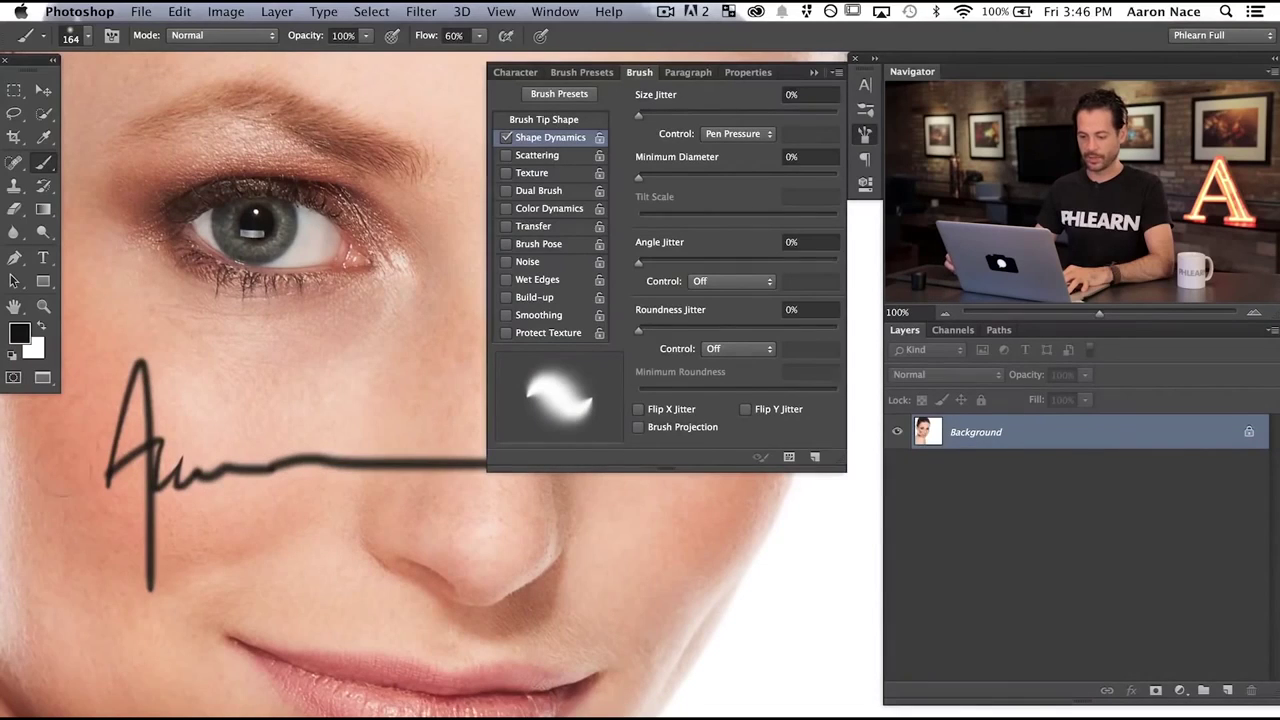
{"action": "key", "text": "super+alt+z"}
{"action": "key", "text": "super+alt+z"}
{"action": "key", "text": "super+alt+z"}
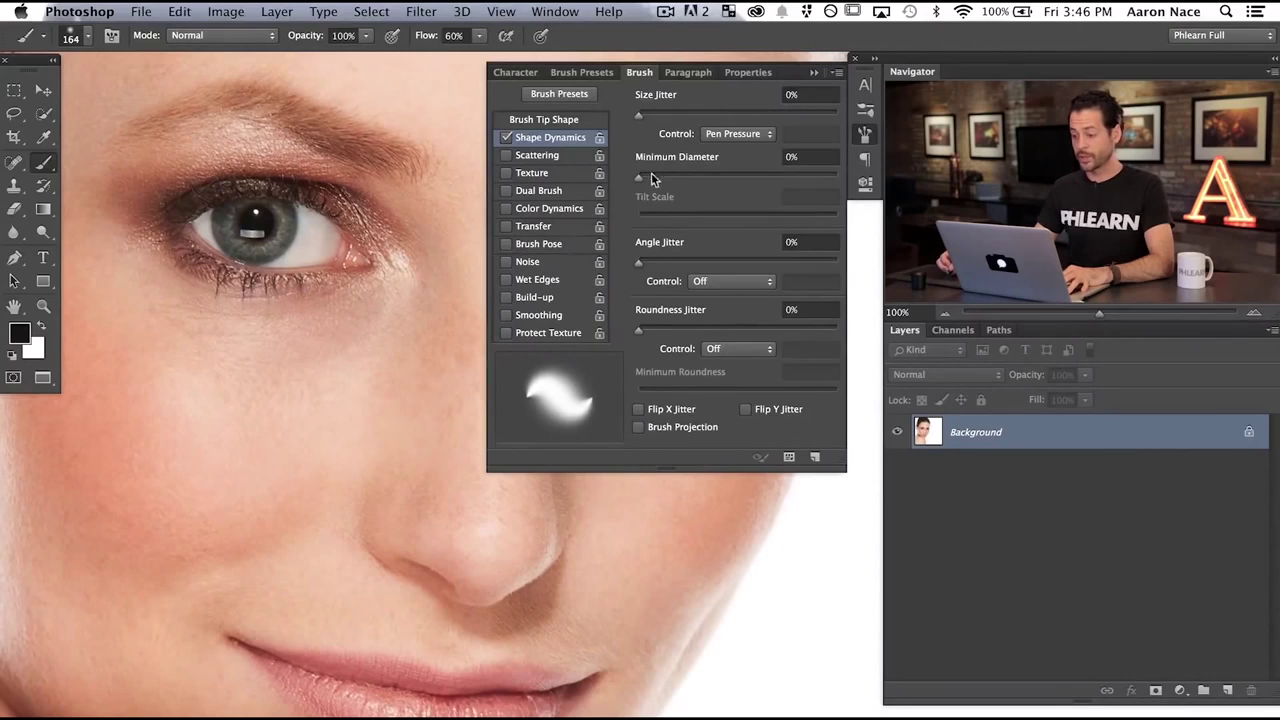
Test a 61% Minimum Diameter stroke, undo it, and reset Minimum Diameter to 0%.
{"action": "left_click_drag", "start_coordinate": [646, 174], "coordinate": [761, 180]}
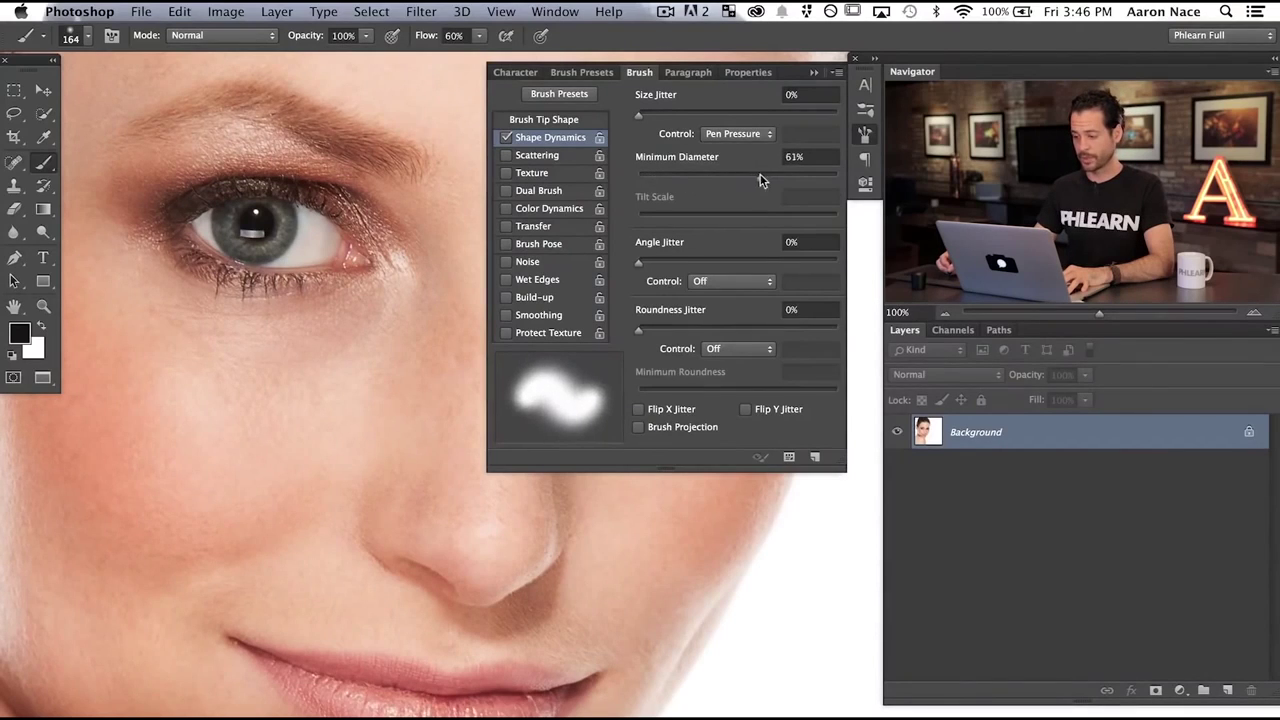
{"action": "mouse_move", "coordinate": [178, 465]}
{"action": "left_mouse_down"}
{"action": "mouse_move", "coordinate": [226, 422]}
{"action": "mouse_move", "coordinate": [246, 430]}
{"action": "mouse_move", "coordinate": [240, 518]}
{"action": "mouse_move", "coordinate": [262, 518]}
{"action": "mouse_move", "coordinate": [282, 541]}
{"action": "mouse_move", "coordinate": [330, 518]}
{"action": "mouse_move", "coordinate": [345, 491]}
{"action": "mouse_move", "coordinate": [328, 488]}
{"action": "mouse_move", "coordinate": [340, 494]}
{"action": "mouse_move", "coordinate": [395, 456]}
{"action": "mouse_move", "coordinate": [428, 511]}
{"action": "mouse_move", "coordinate": [432, 576]}
{"action": "mouse_move", "coordinate": [562, 524]}
{"action": "mouse_move", "coordinate": [594, 616]}
{"action": "mouse_move", "coordinate": [690, 544]}
{"action": "mouse_move", "coordinate": [709, 571]}
{"action": "left_mouse_up"}
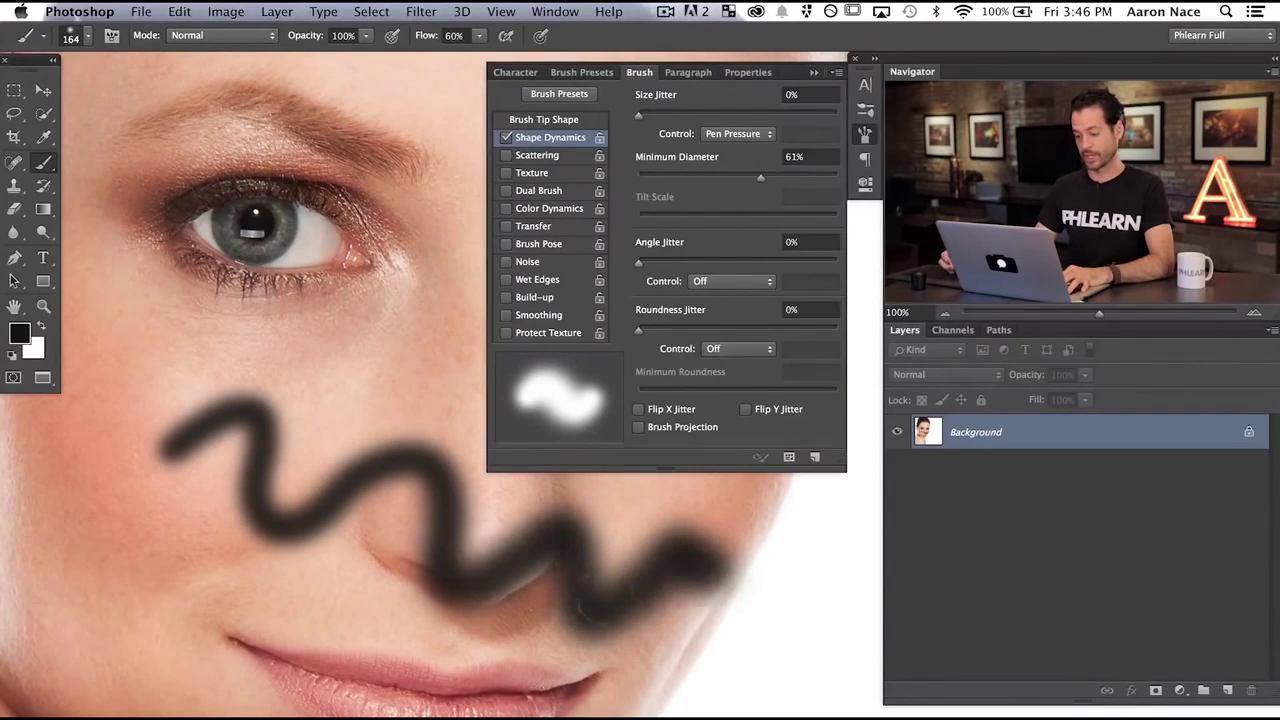
{"action": "key", "text": "super+z"}
{"action": "left_click_drag", "start_coordinate": [700, 177], "coordinate": [632, 180]}
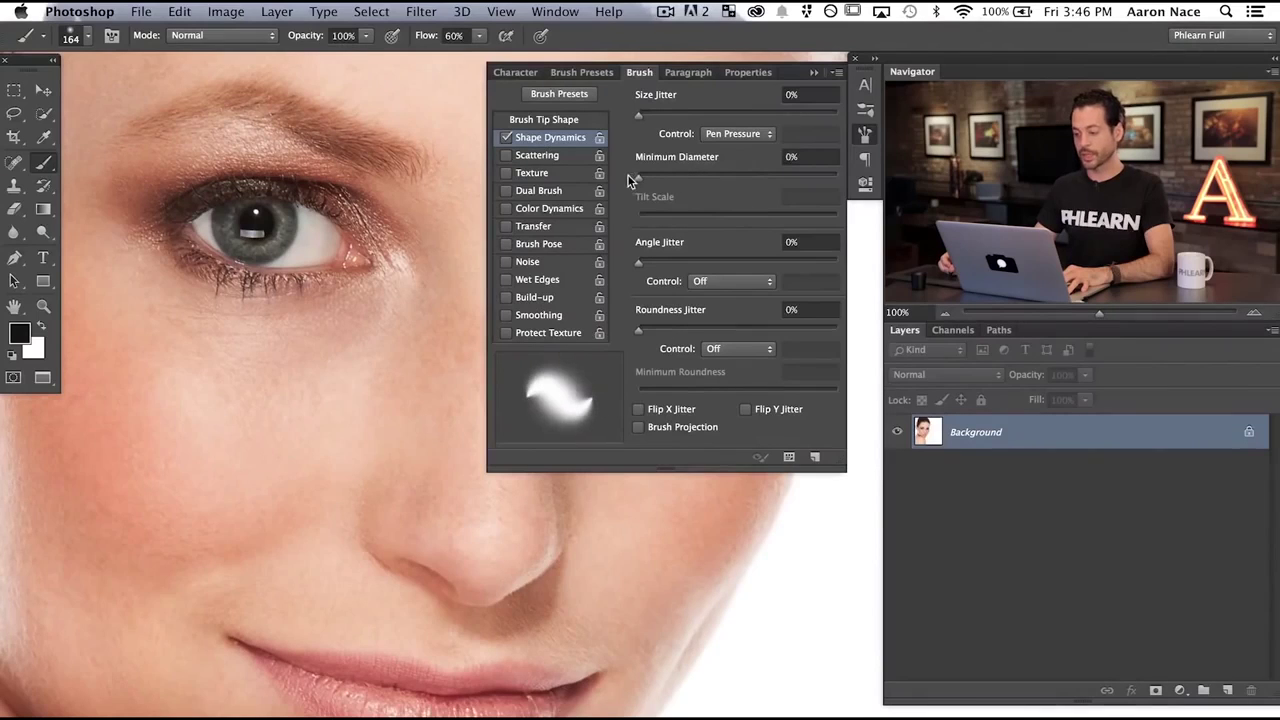
{"action": "left_click", "coordinate": [730, 133]}
Stop pen pressure controlling brush size, then test an M-shaped stroke and undo it.
{"action": "left_click", "coordinate": [734, 101]}
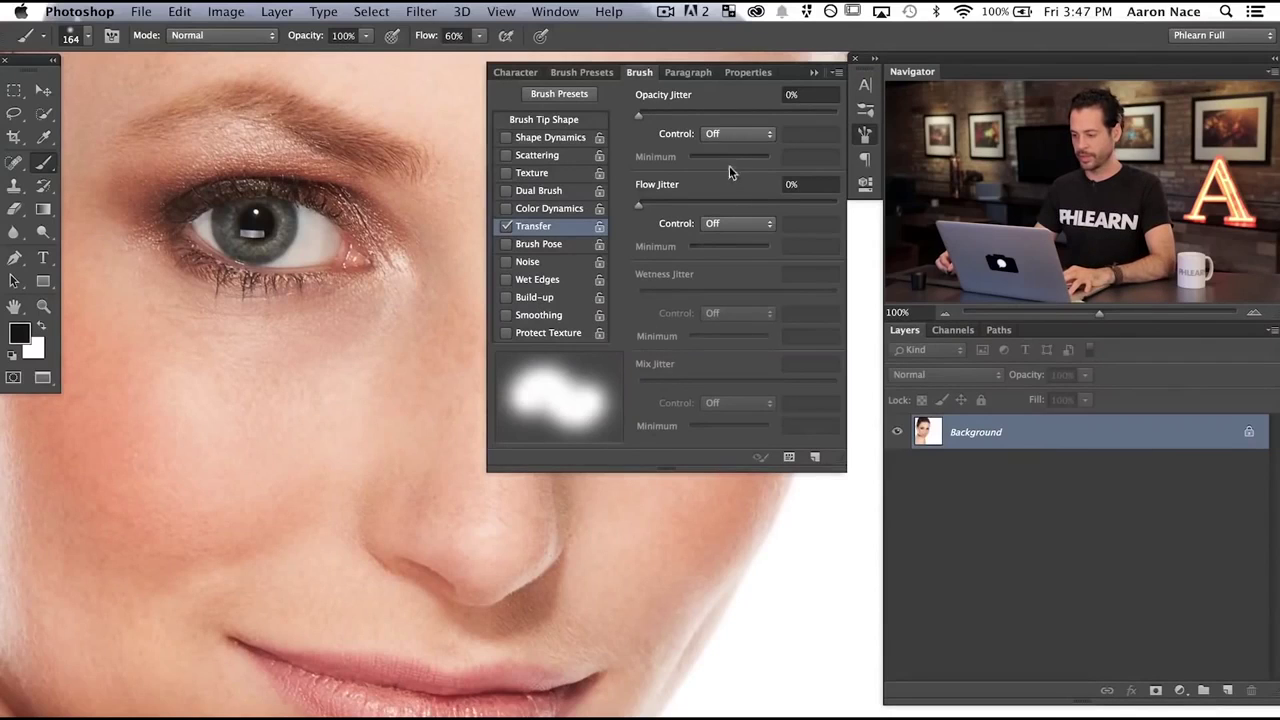
{"action": "mouse_move", "coordinate": [115, 480]}
{"action": "left_mouse_down"}
{"action": "mouse_move", "coordinate": [215, 385]}
{"action": "mouse_move", "coordinate": [225, 575]}
{"action": "mouse_move", "coordinate": [445, 540]}
{"action": "mouse_move", "coordinate": [508, 600]}
{"action": "left_mouse_up"}
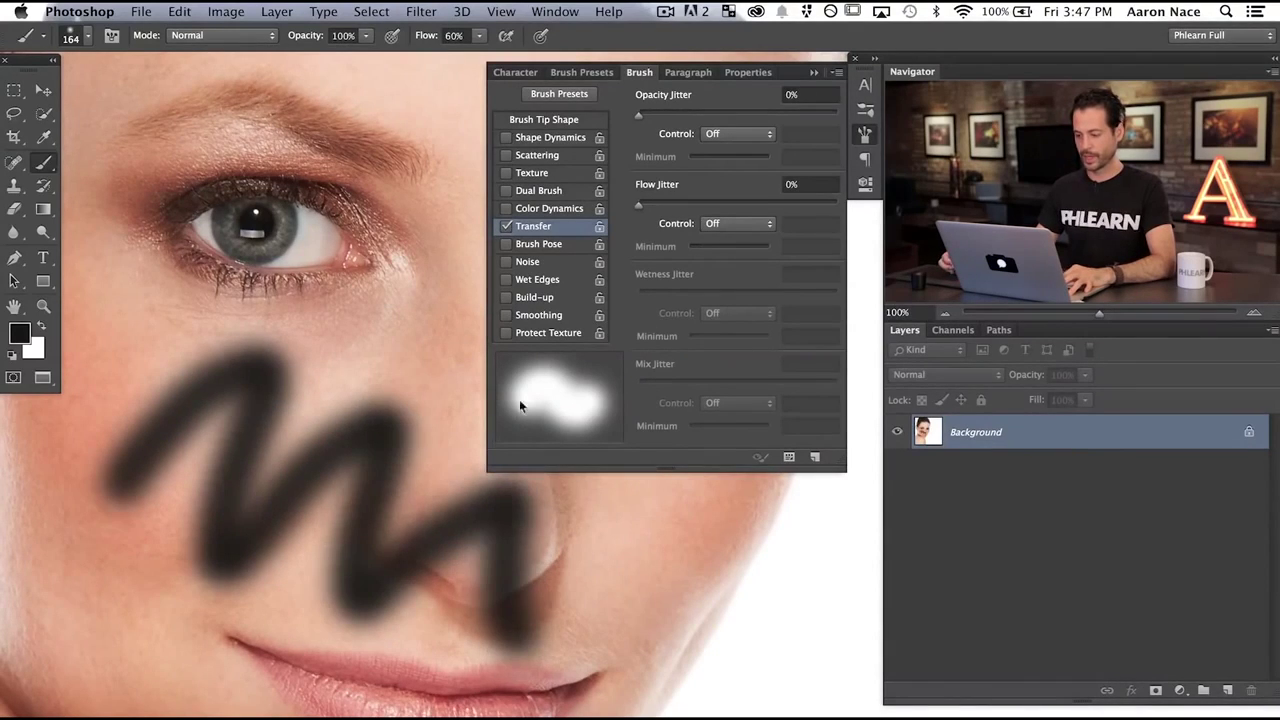
{"action": "key", "text": "super+z"}
Set Opacity Jitter Control to Pen Pressure, test a lighter cheek stroke, and undo it.
{"action": "left_click", "coordinate": [737, 133]}
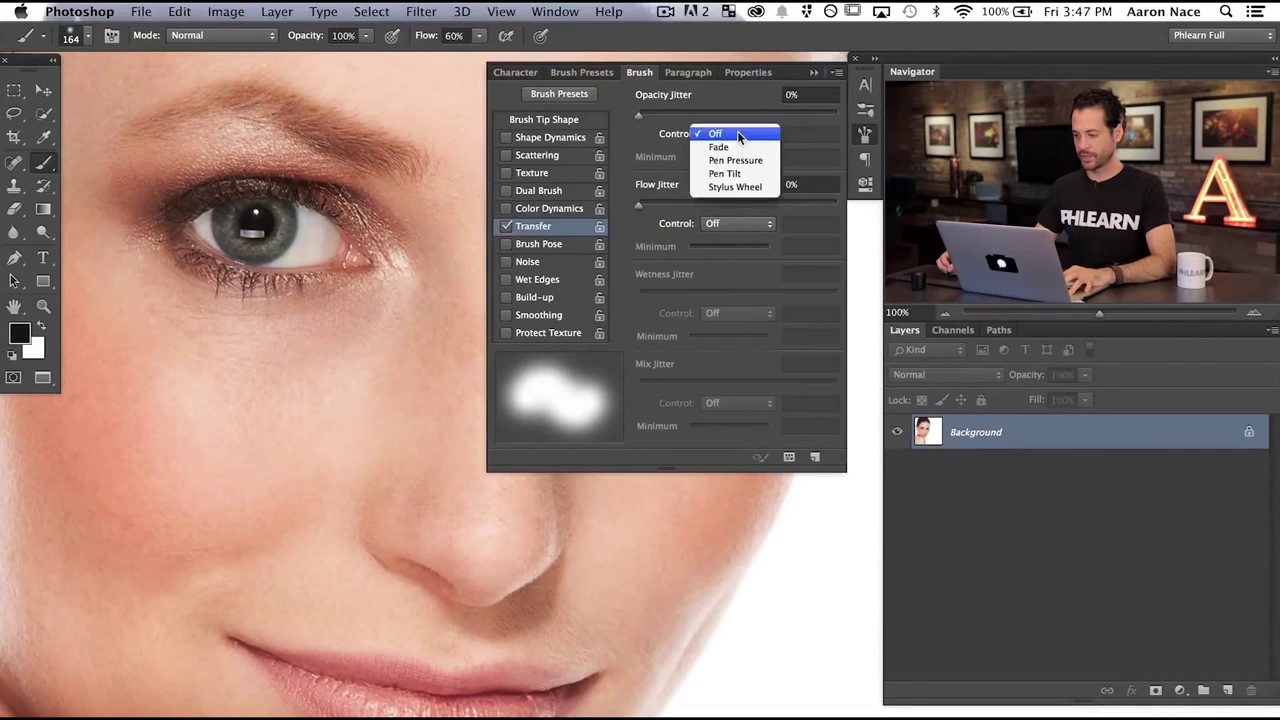
{"action": "left_click", "coordinate": [737, 161]}
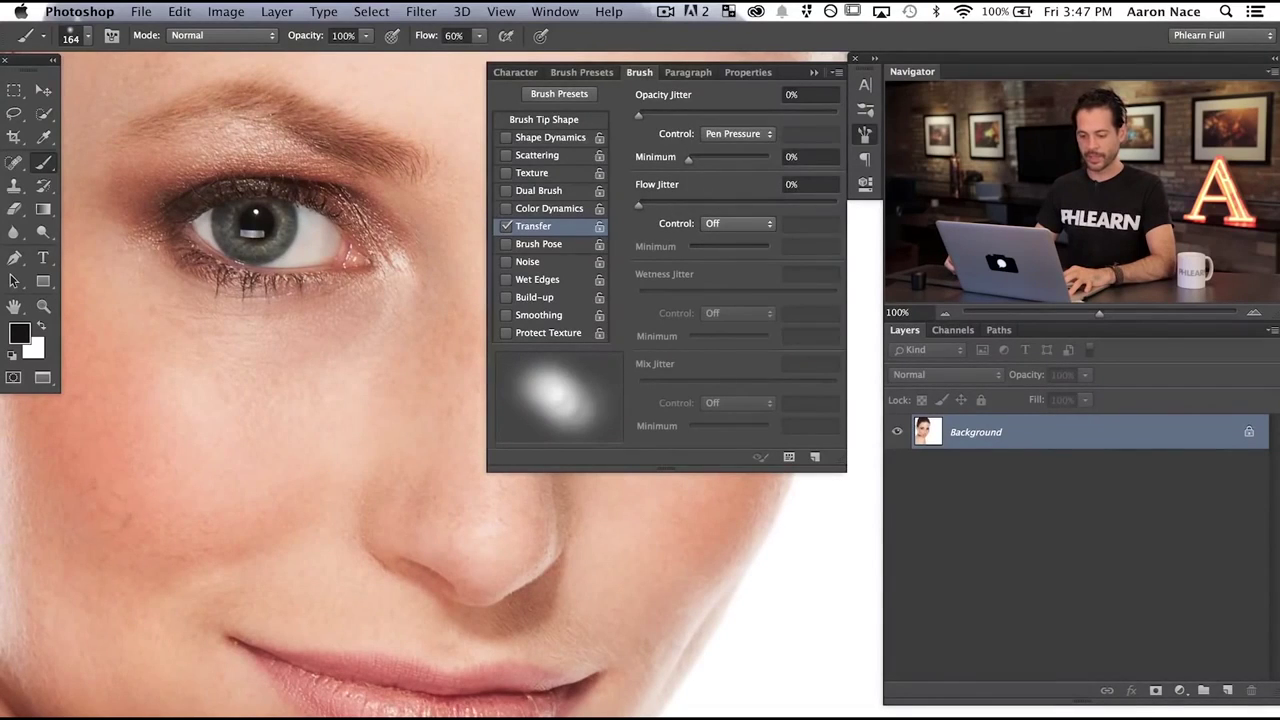
{"action": "mouse_move", "coordinate": [263, 380]}
{"action": "left_mouse_down"}
{"action": "mouse_move", "coordinate": [249, 532]}
{"action": "mouse_move", "coordinate": [297, 490]}
{"action": "mouse_move", "coordinate": [387, 453]}
{"action": "mouse_move", "coordinate": [337, 582]}
{"action": "mouse_move", "coordinate": [463, 502]}
{"action": "mouse_move", "coordinate": [514, 564]}
{"action": "mouse_move", "coordinate": [572, 516]}
{"action": "mouse_move", "coordinate": [609, 606]}
{"action": "mouse_move", "coordinate": [694, 559]}
{"action": "mouse_move", "coordinate": [734, 659]}
{"action": "mouse_move", "coordinate": [845, 672]}
{"action": "left_mouse_up"}
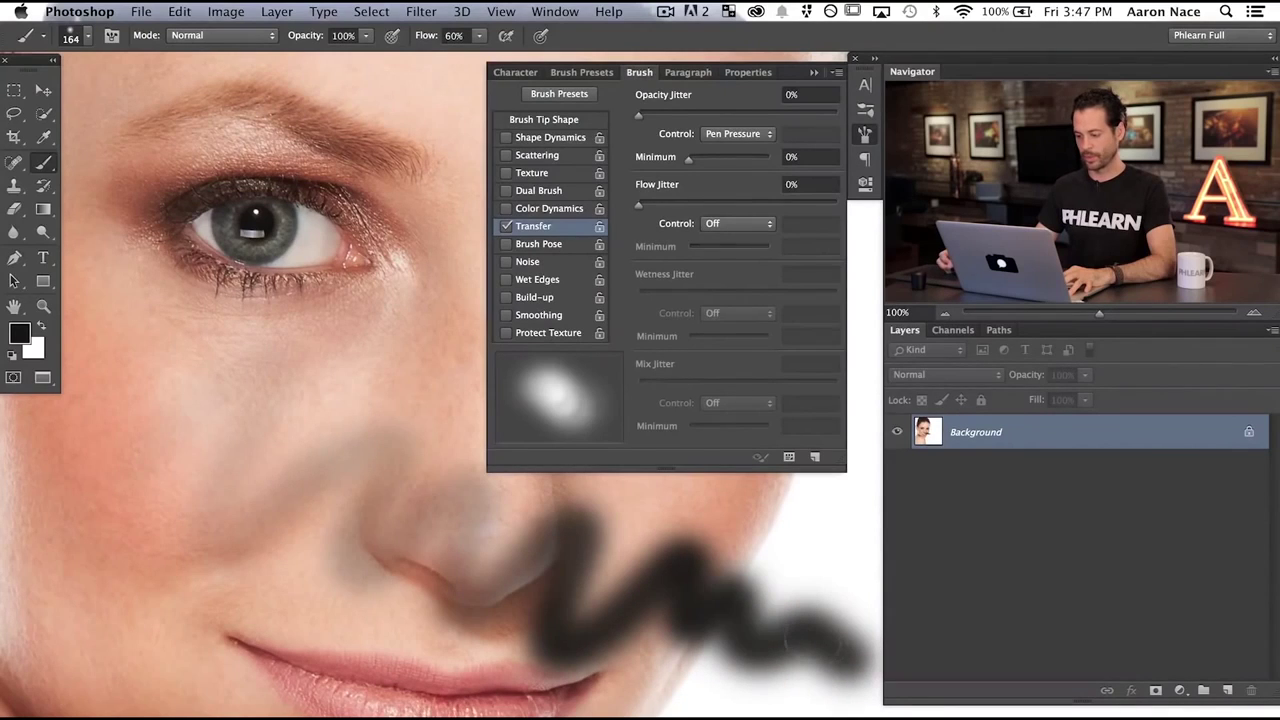
{"action": "key", "text": "super+z"}
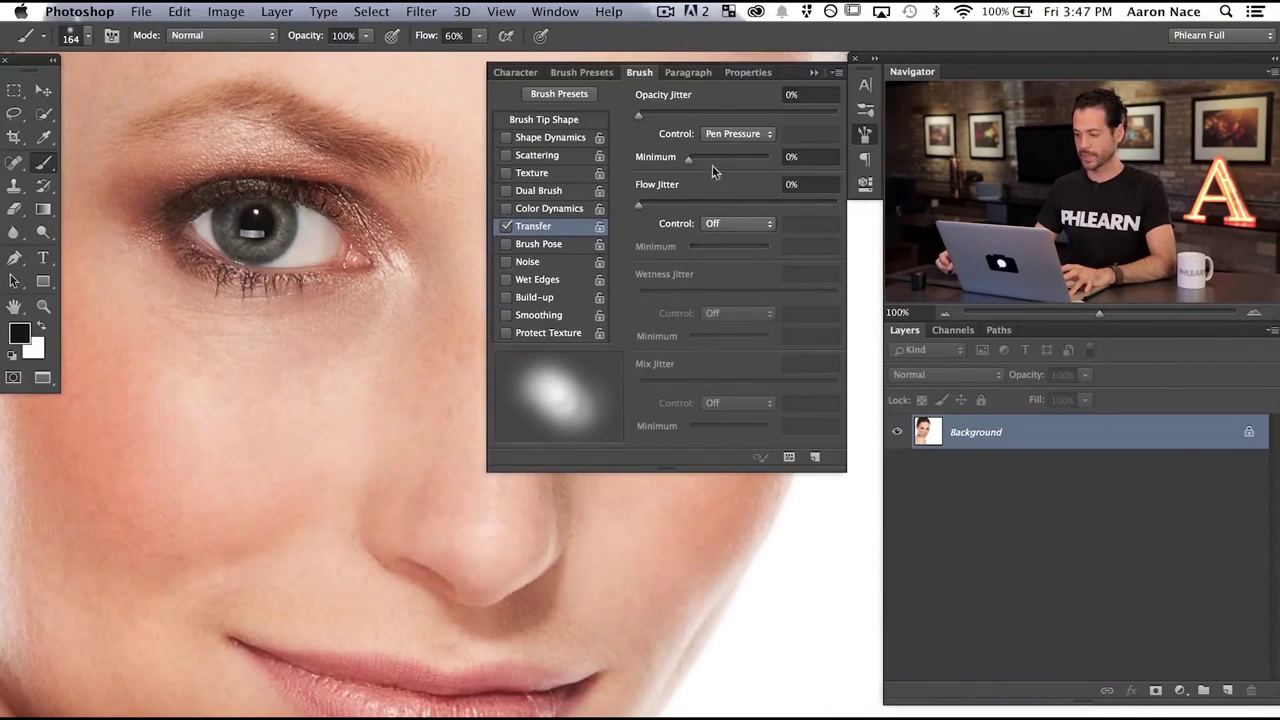
Switch Opacity Jitter Control to Off and Flow Jitter Control to Pen Pressure, test, then undo.
{"action": "left_click", "coordinate": [738, 133]}
{"action": "left_click", "coordinate": [712, 104]}
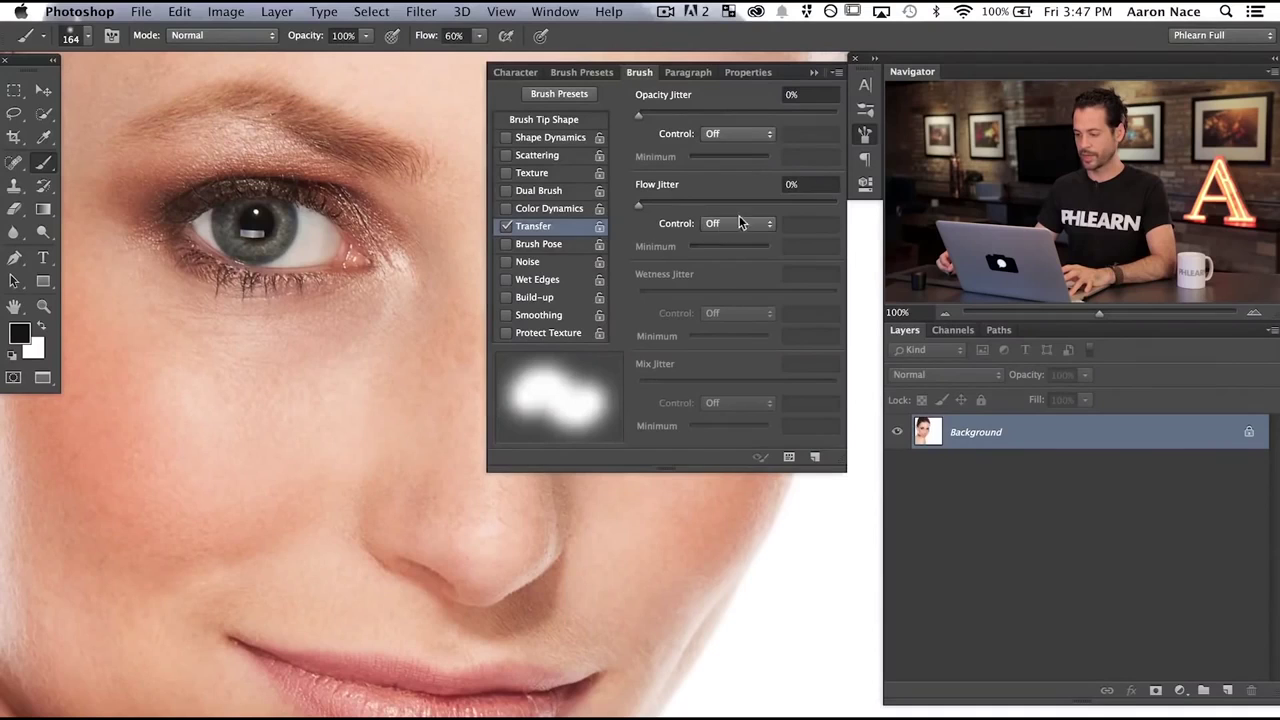
{"action": "left_click", "coordinate": [738, 223]}
{"action": "left_click", "coordinate": [740, 250]}
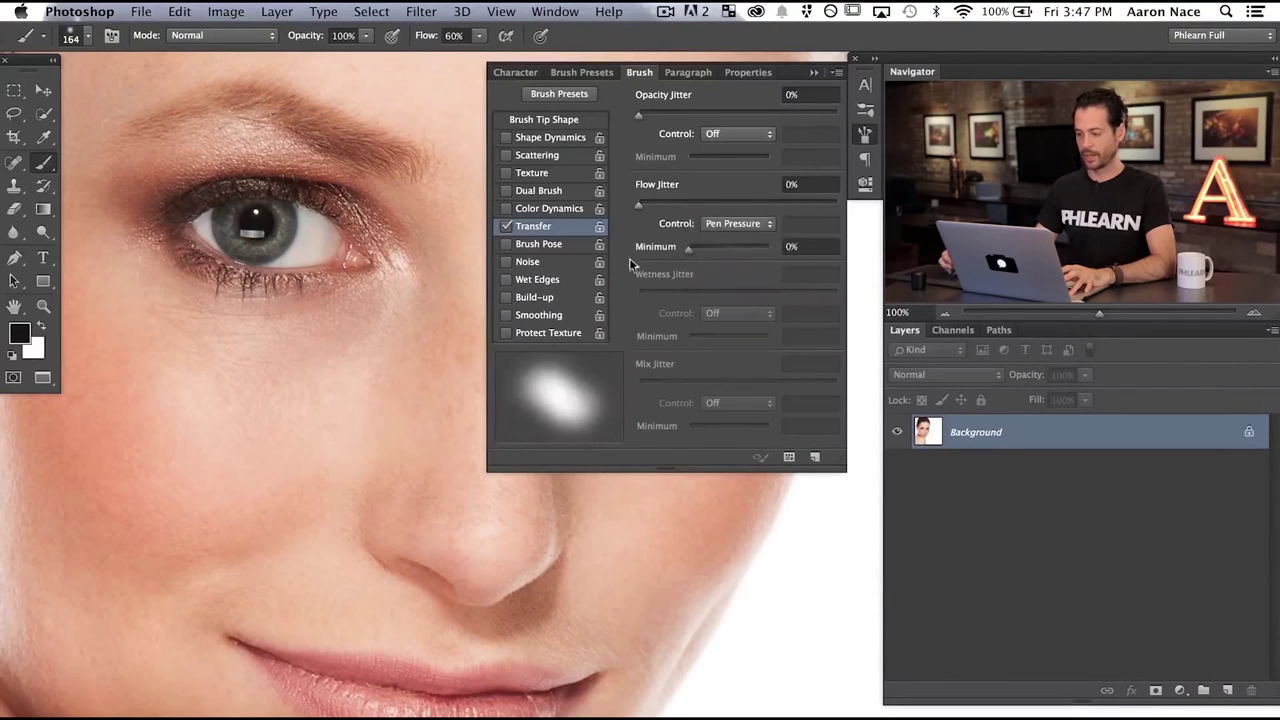
{"action": "mouse_move", "coordinate": [150, 500]}
{"action": "left_mouse_down"}
{"action": "mouse_move", "coordinate": [240, 430]}
{"action": "mouse_move", "coordinate": [260, 480]}
{"action": "mouse_move", "coordinate": [380, 400]}
{"action": "mouse_move", "coordinate": [360, 575]}
{"action": "mouse_move", "coordinate": [552, 545]}
{"action": "mouse_move", "coordinate": [734, 585]}
{"action": "left_mouse_up"}
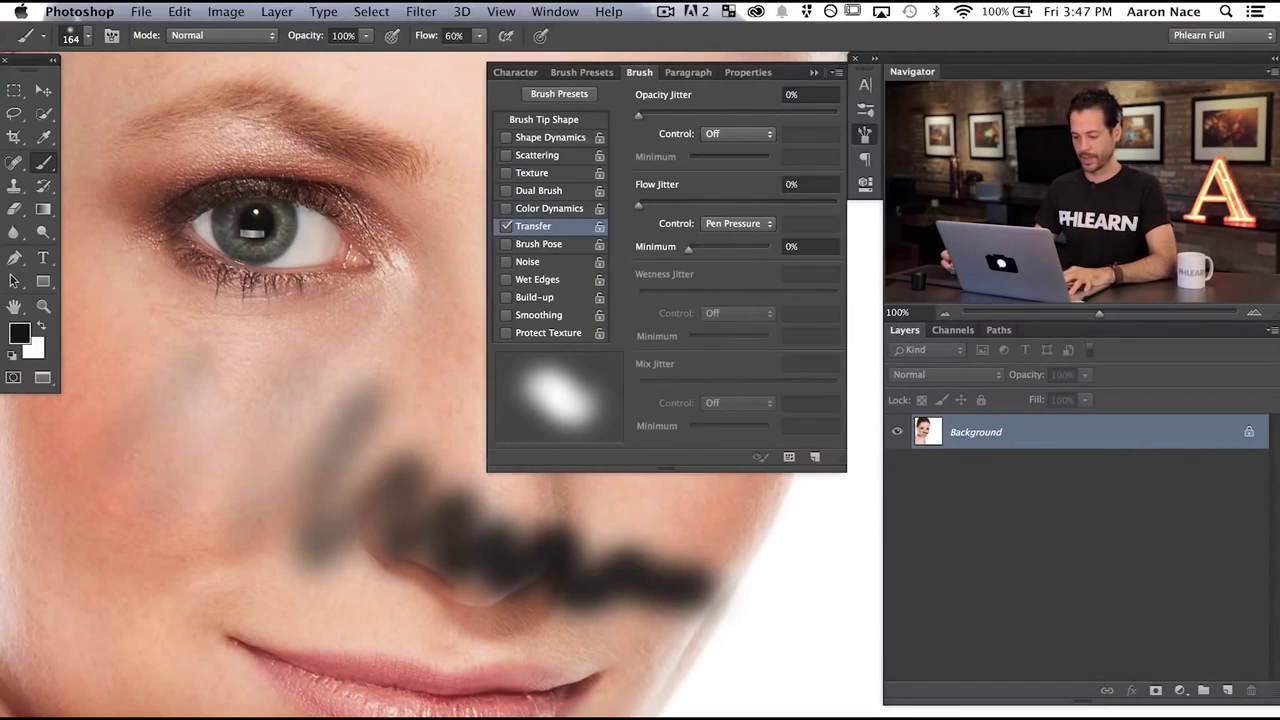
{"action": "key", "text": "ctrl+alt+z"}
{"action": "key", "text": "ctrl+alt+z"}
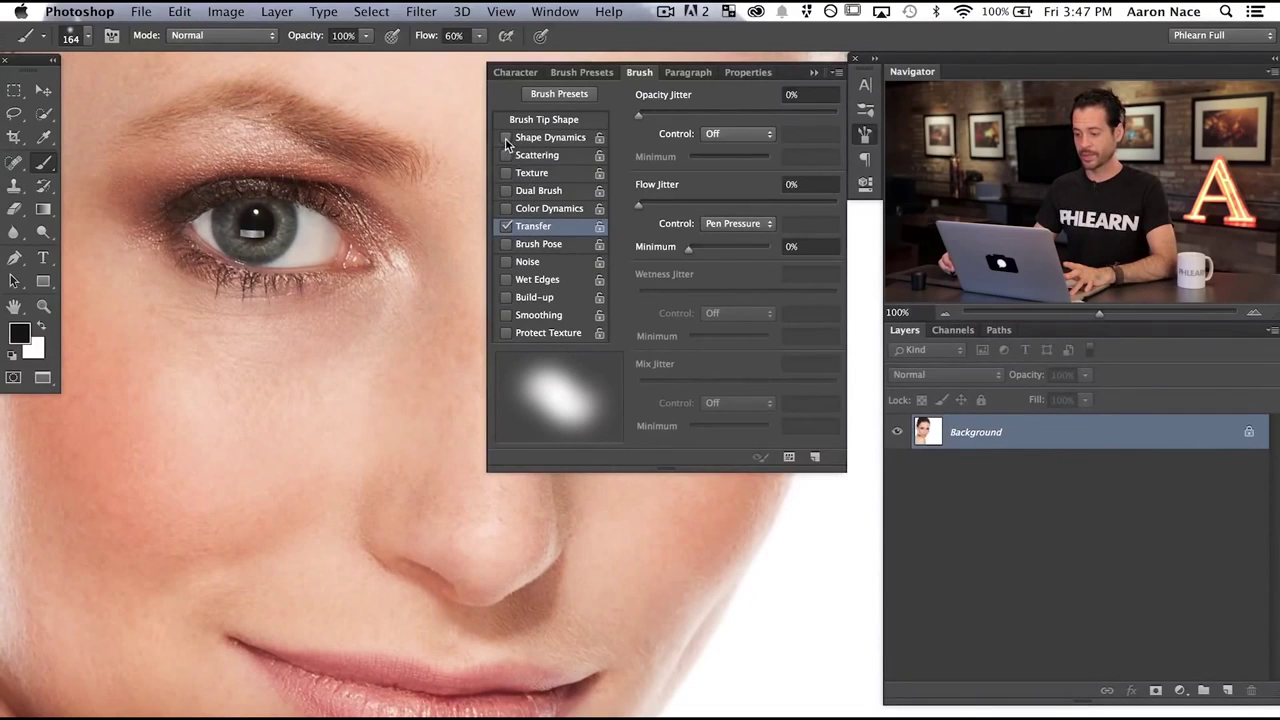
Enable Shape Dynamics with Size Jitter Control on Pen Pressure and paint zigzag tests on the cheek.
{"action": "left_click", "coordinate": [545, 138]}
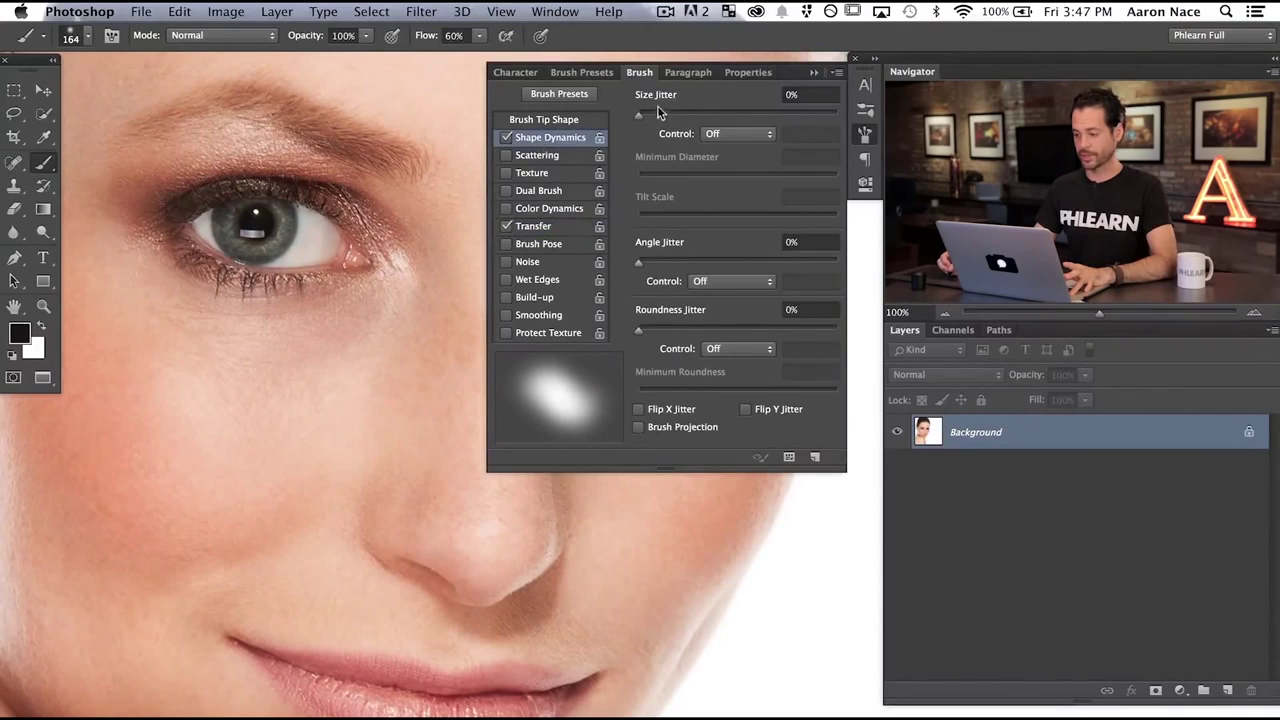
{"action": "left_click", "coordinate": [754, 136]}
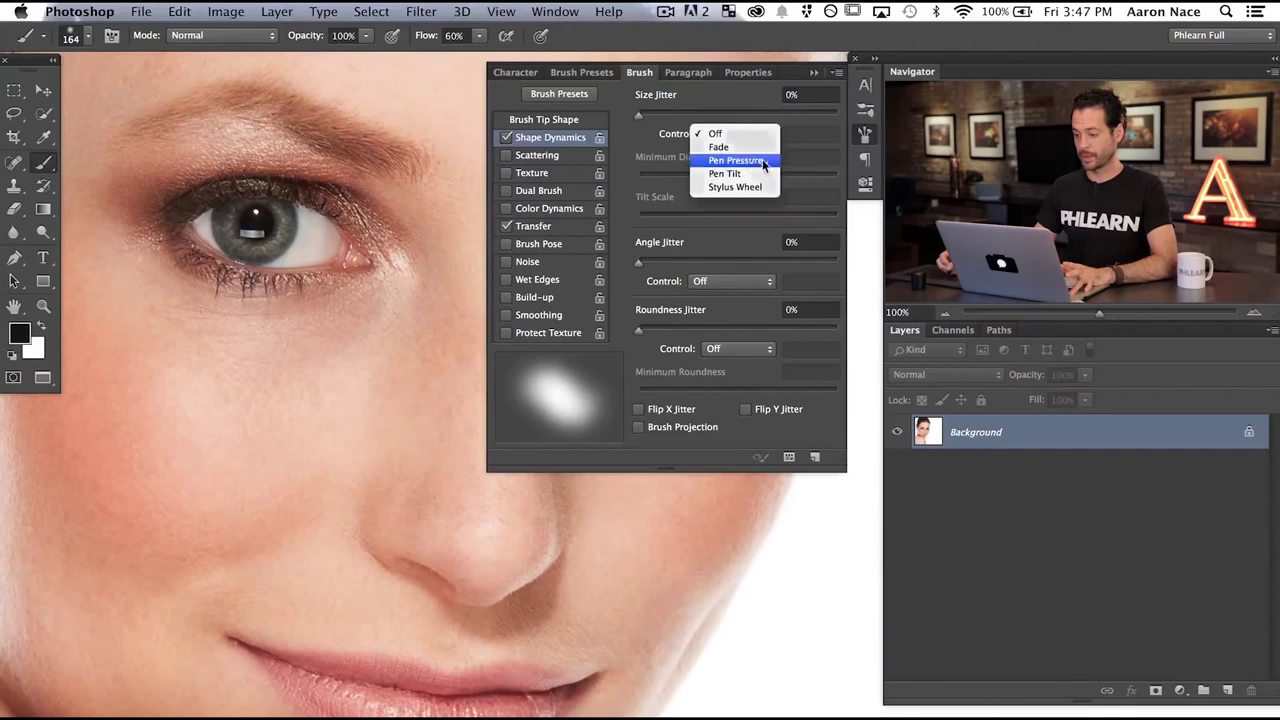
{"action": "left_click", "coordinate": [750, 161]}
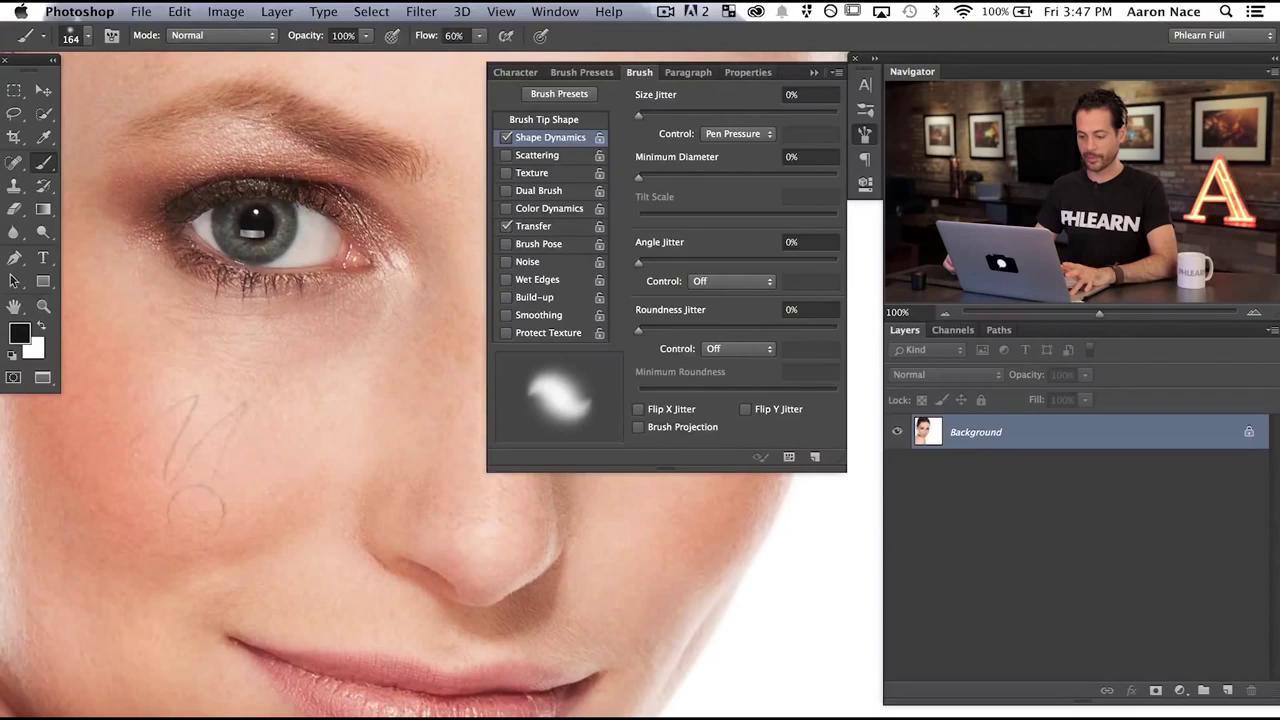
{"action": "mouse_move", "coordinate": [312, 528]}
{"action": "left_mouse_down"}
{"action": "mouse_move", "coordinate": [410, 522]}
{"action": "mouse_move", "coordinate": [530, 590]}
{"action": "mouse_move", "coordinate": [630, 570]}
{"action": "mouse_move", "coordinate": [750, 625]}
{"action": "left_mouse_up"}
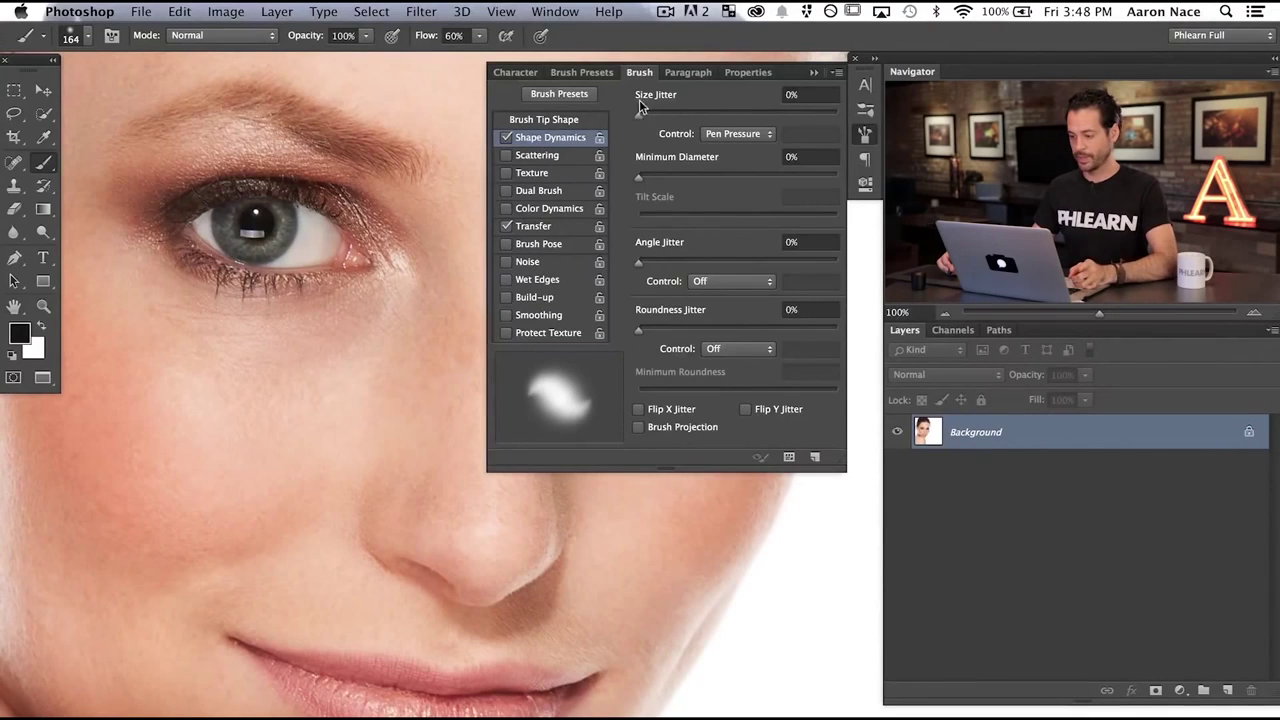
{"action": "left_click_drag", "start_coordinate": [724, 118], "coordinate": [713, 121]}
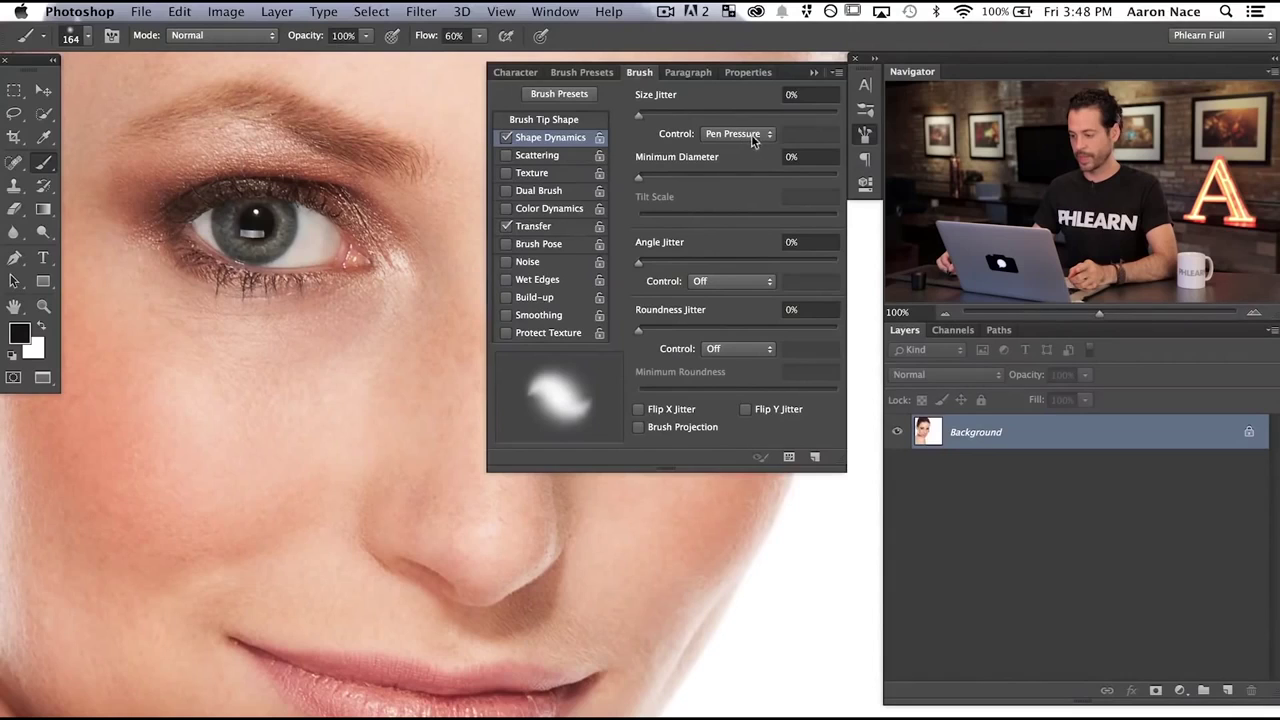
{"action": "mouse_move", "coordinate": [161, 440]}
{"action": "left_mouse_down"}
{"action": "mouse_move", "coordinate": [239, 388]}
{"action": "mouse_move", "coordinate": [233, 457]}
{"action": "mouse_move", "coordinate": [322, 399]}
{"action": "mouse_move", "coordinate": [345, 439]}
{"action": "mouse_move", "coordinate": [408, 478]}
{"action": "left_mouse_up"}
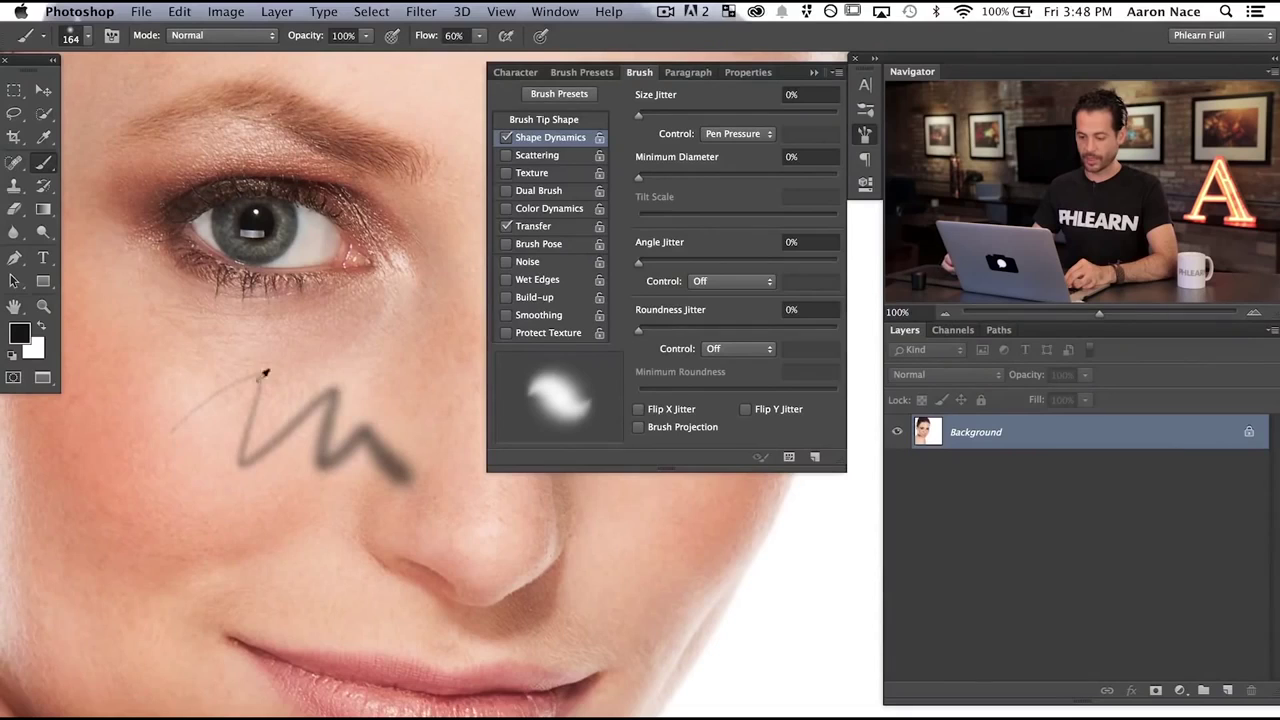
Raise Minimum Diameter to 30%, paint test strokes down to the nose, and undo the last dab.
{"action": "left_click_drag", "start_coordinate": [664, 178], "coordinate": [696, 176]}
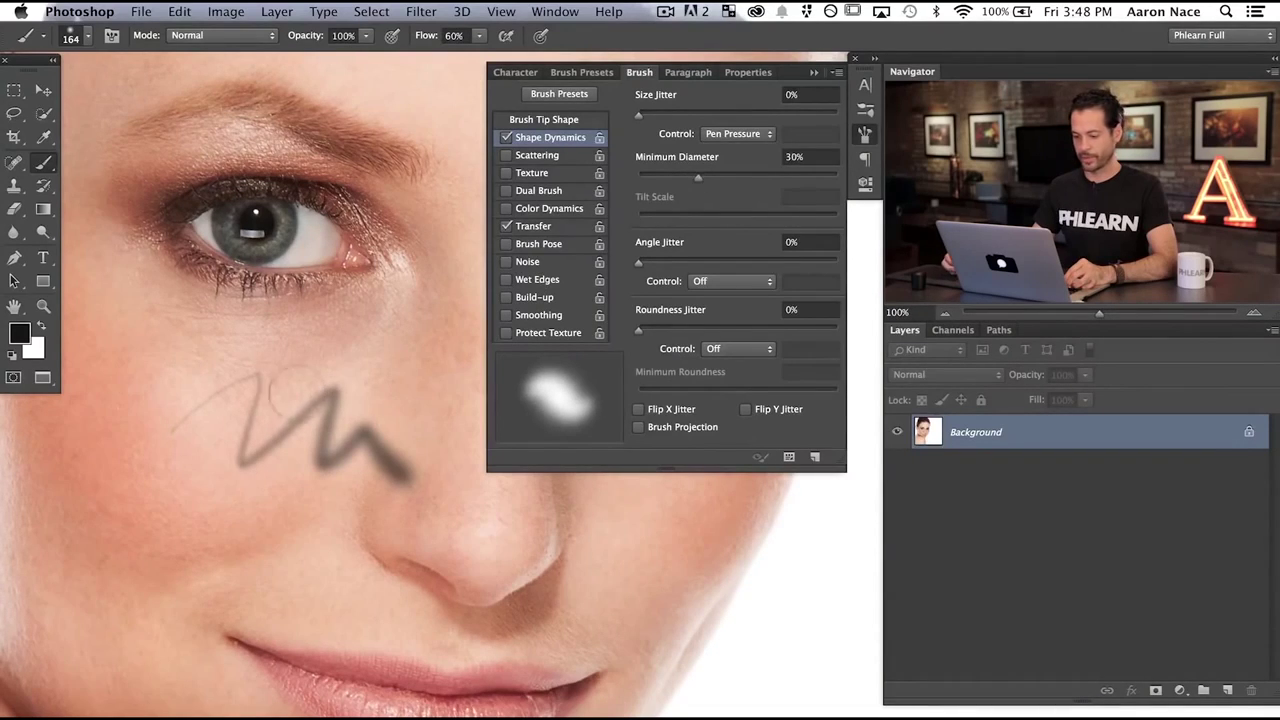
{"action": "mouse_move", "coordinate": [290, 355]}
{"action": "left_mouse_down"}
{"action": "mouse_move", "coordinate": [343, 351]}
{"action": "mouse_move", "coordinate": [385, 400]}
{"action": "mouse_move", "coordinate": [435, 415]}
{"action": "mouse_move", "coordinate": [470, 517]}
{"action": "mouse_move", "coordinate": [538, 543]}
{"action": "mouse_move", "coordinate": [575, 515]}
{"action": "mouse_move", "coordinate": [640, 525]}
{"action": "mouse_move", "coordinate": [757, 590]}
{"action": "left_mouse_up"}
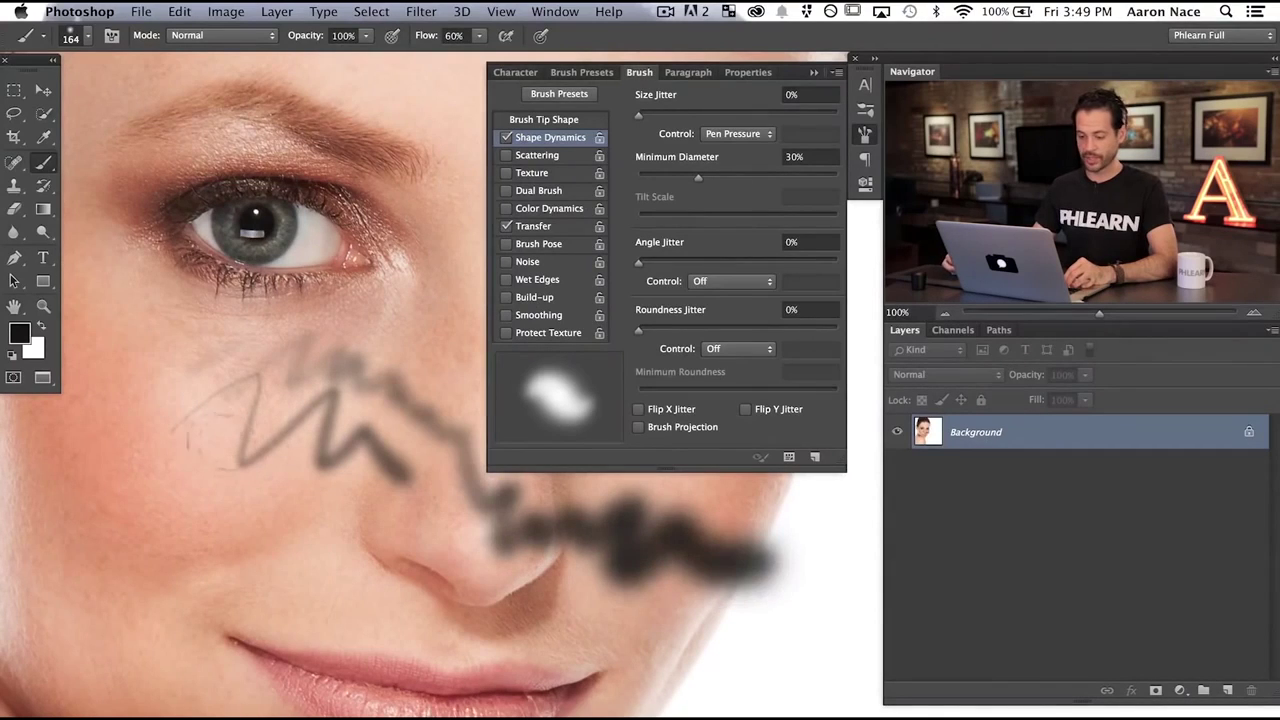
{"action": "left_click_drag", "start_coordinate": [162, 415], "coordinate": [118, 412]}
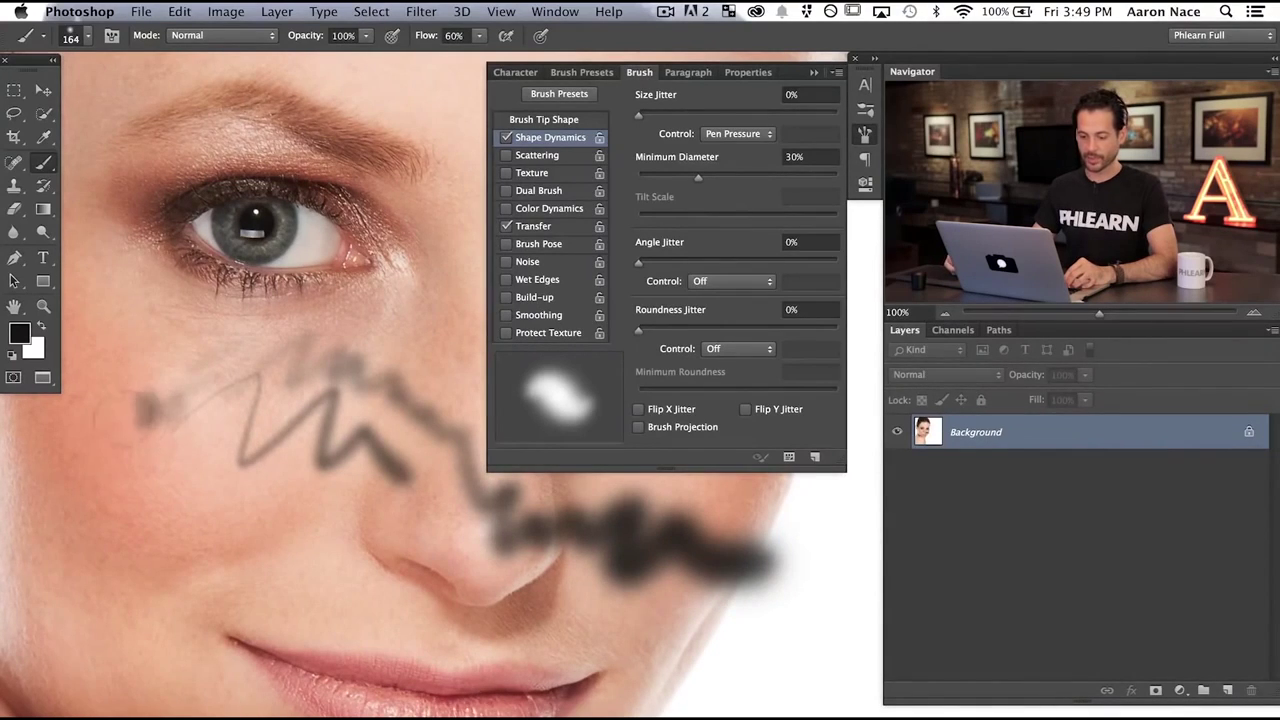
{"action": "key", "text": "ctrl+z"}
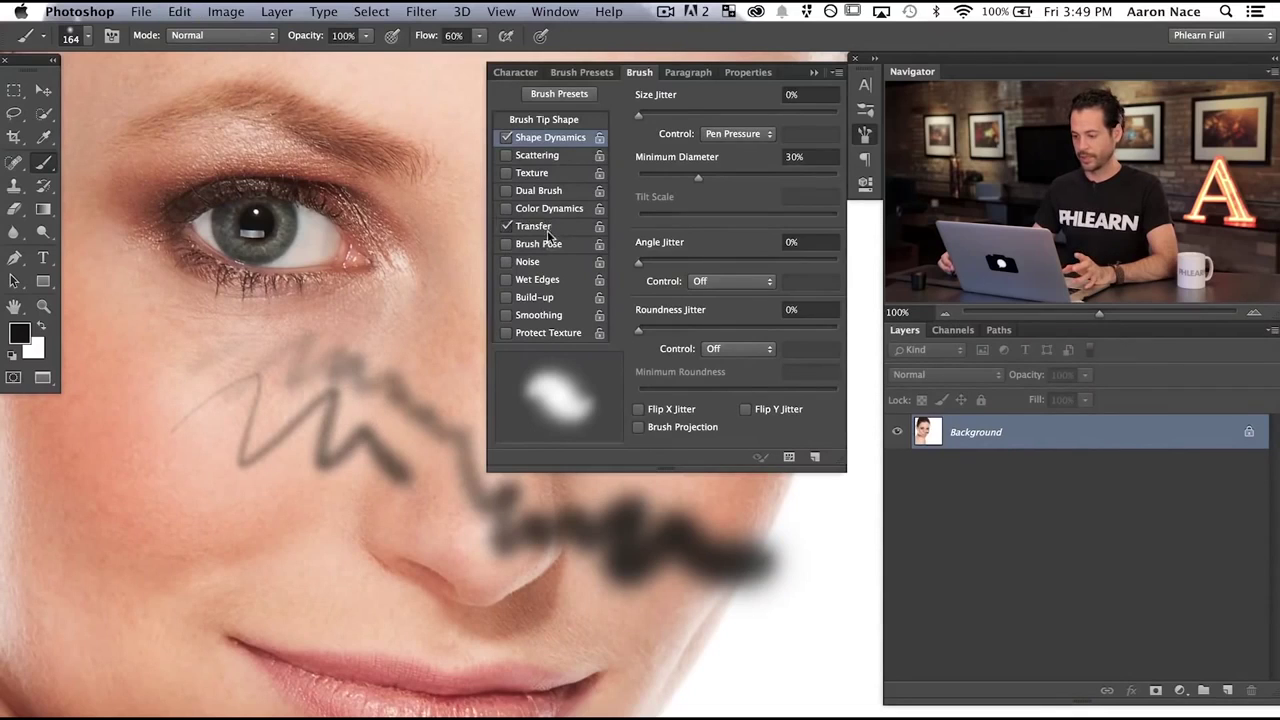
In Transfer, keep the Flow Jitter Control on Pen Pressure.
{"action": "left_click", "coordinate": [540, 227]}
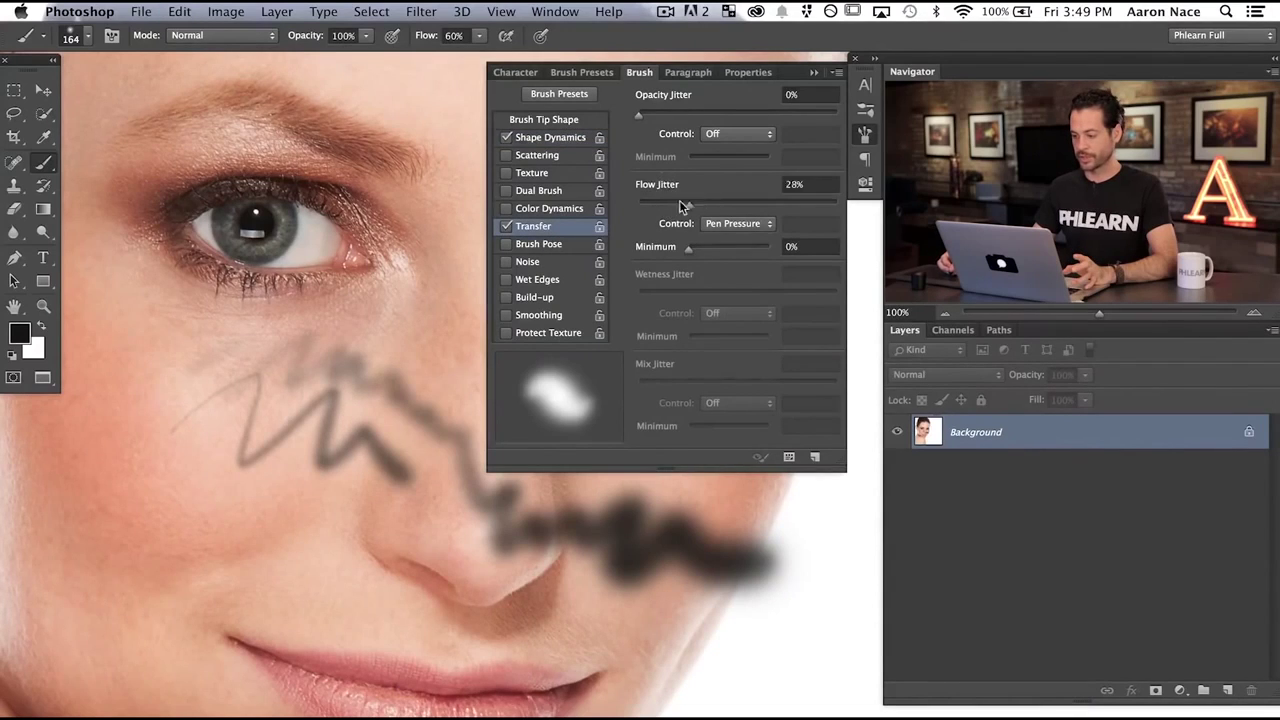
{"action": "left_click", "coordinate": [755, 226]}
{"action": "left_click", "coordinate": [755, 225]}
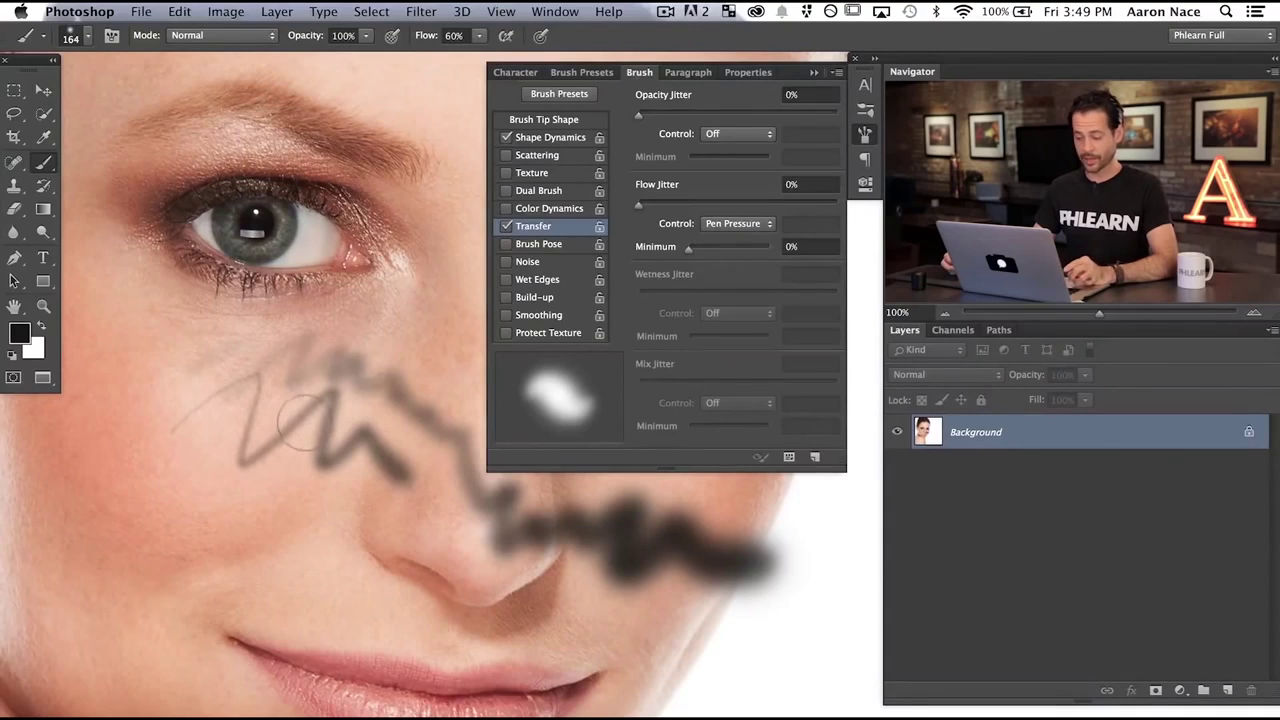
Cancel the accidental Fill dialog, undo the test strokes, collapse the Brush panel, and shrink the brush.
{"action": "scroll", "coordinate": [434, 400], "scroll_direction": "down", "scroll_amount": 5}
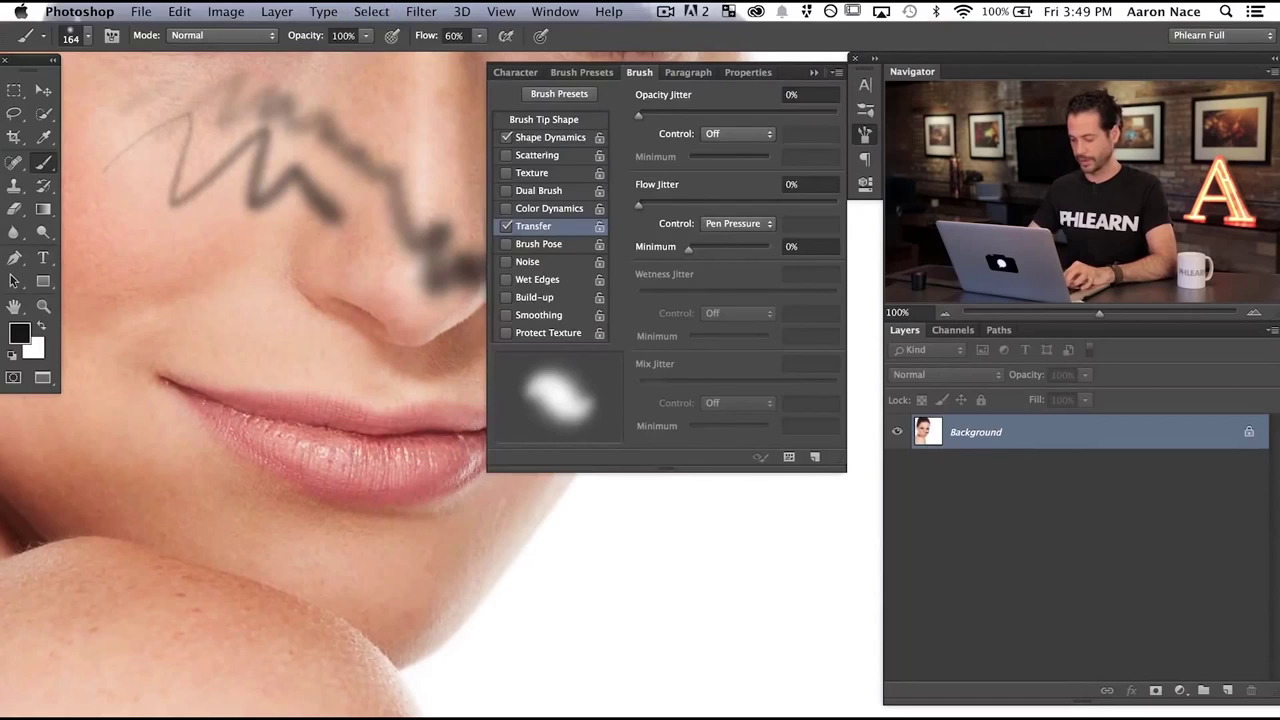
{"action": "key", "text": "shift+F5"}
{"action": "left_click", "coordinate": [771, 324]}
{"action": "key", "text": "super+z"}
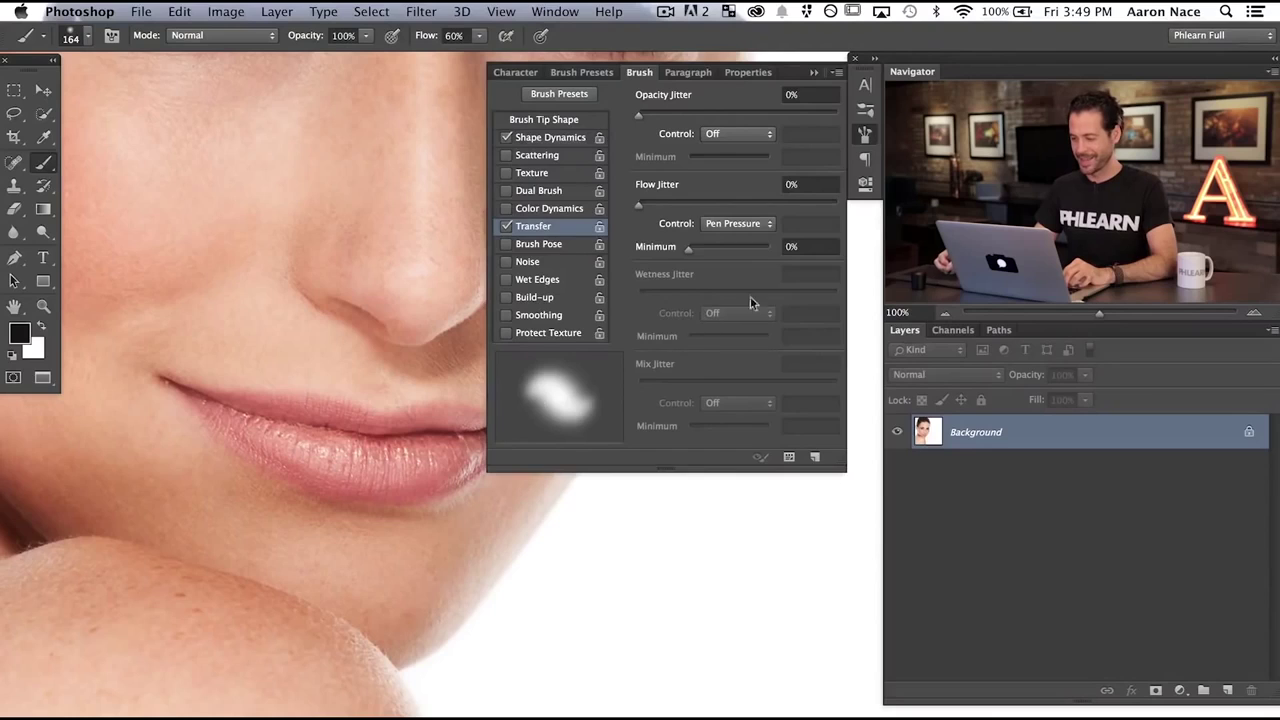
{"action": "left_click", "coordinate": [860, 135]}
{"action": "left_click_drag", "start_coordinate": [445, 462], "coordinate": [390, 481]}
Sample the lip pink as paint colour and resize the soft 0%-hardness brush to 102 px.
{"action": "left_click", "coordinate": [421, 489], "text": "alt"}
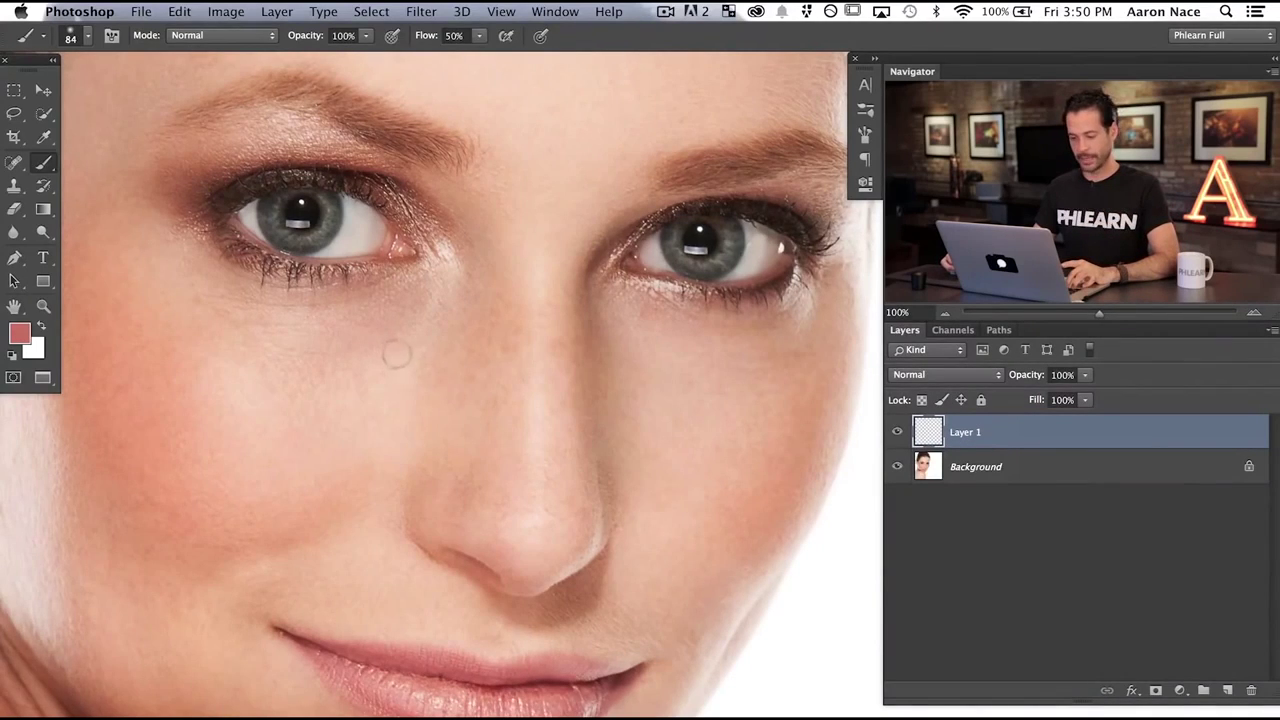
{"action": "mouse_move", "coordinate": [408, 380]}
{"action": "left_mouse_down"}
{"action": "mouse_move", "coordinate": [551, 380]}
{"action": "mouse_move", "coordinate": [371, 391]}
{"action": "mouse_move", "coordinate": [614, 381]}
{"action": "mouse_move", "coordinate": [448, 384]}
{"action": "mouse_move", "coordinate": [506, 383]}
{"action": "left_mouse_up"}
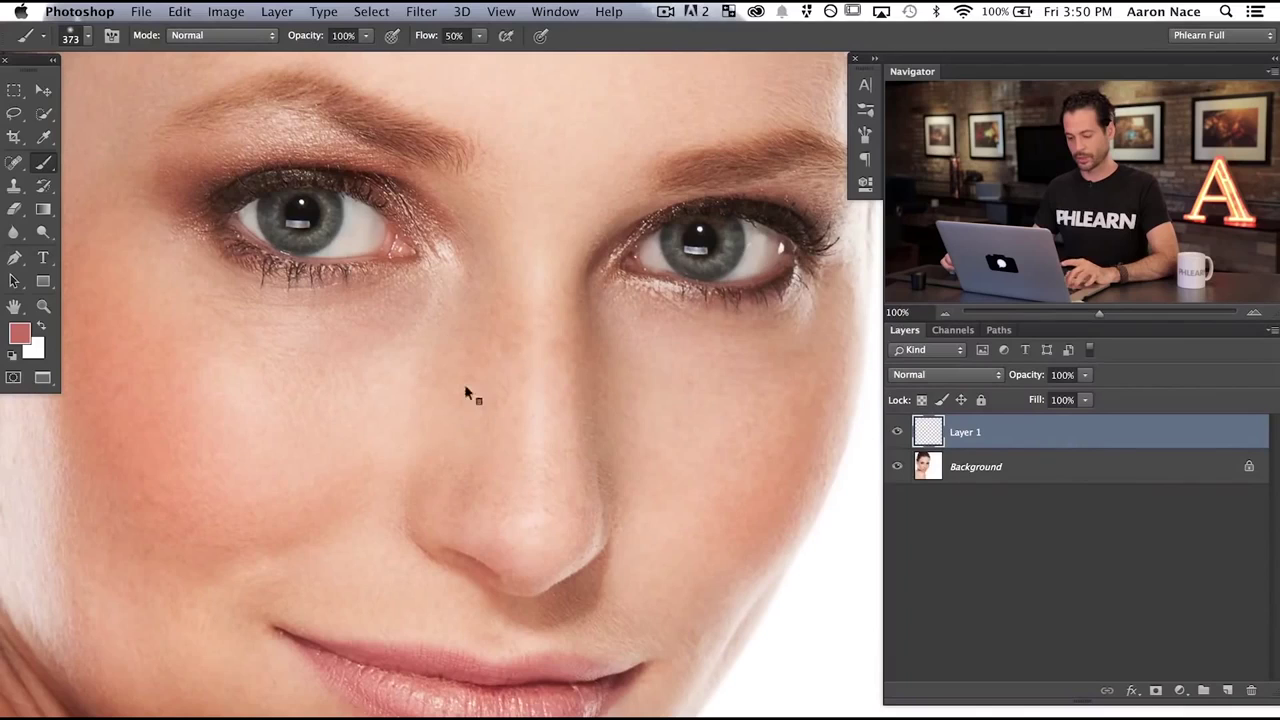
{"action": "mouse_move", "coordinate": [416, 398]}
{"action": "left_mouse_down"}
{"action": "mouse_move", "coordinate": [554, 393]}
{"action": "mouse_move", "coordinate": [337, 397]}
{"action": "mouse_move", "coordinate": [586, 394]}
{"action": "mouse_move", "coordinate": [392, 392]}
{"action": "mouse_move", "coordinate": [430, 388]}
{"action": "mouse_move", "coordinate": [426, 260]}
{"action": "mouse_move", "coordinate": [429, 636]}
{"action": "mouse_move", "coordinate": [423, 229]}
{"action": "mouse_move", "coordinate": [401, 373]}
{"action": "left_mouse_up"}
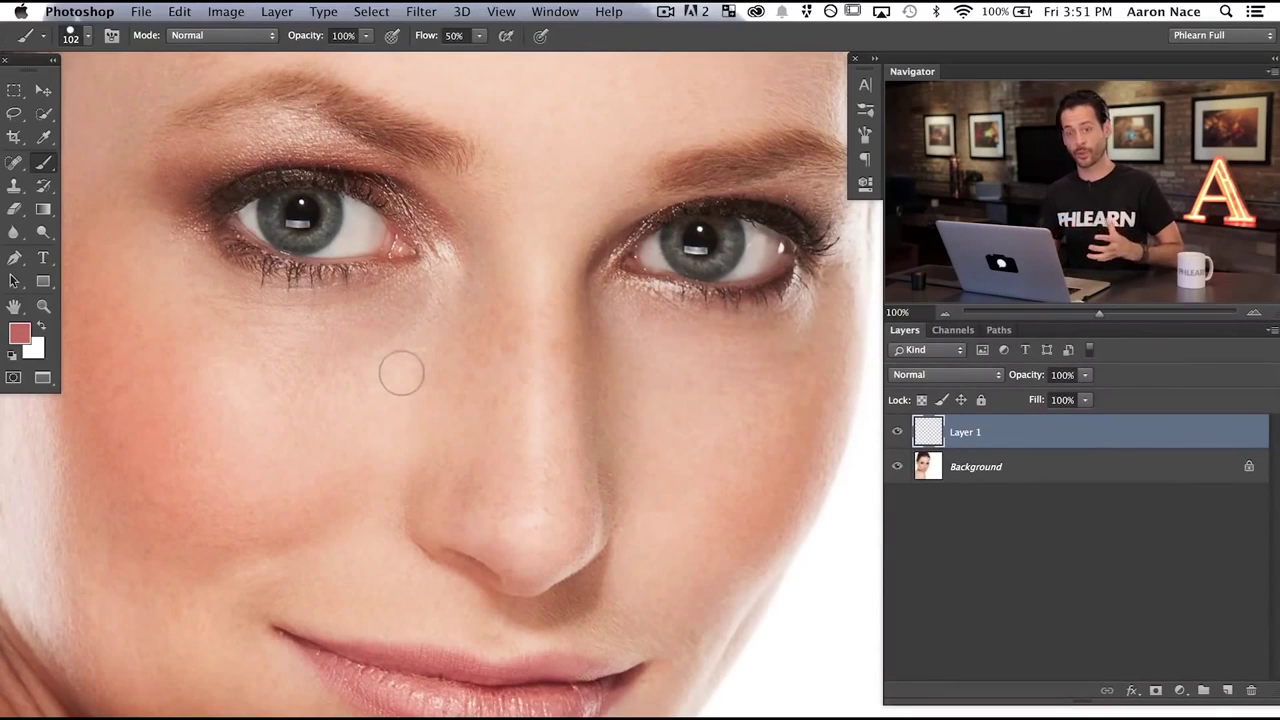
Set the brush to 130 px, undo the stray stroke under the eye, then enlarge it to about 318 px.
{"action": "right_click", "coordinate": [347, 383]}
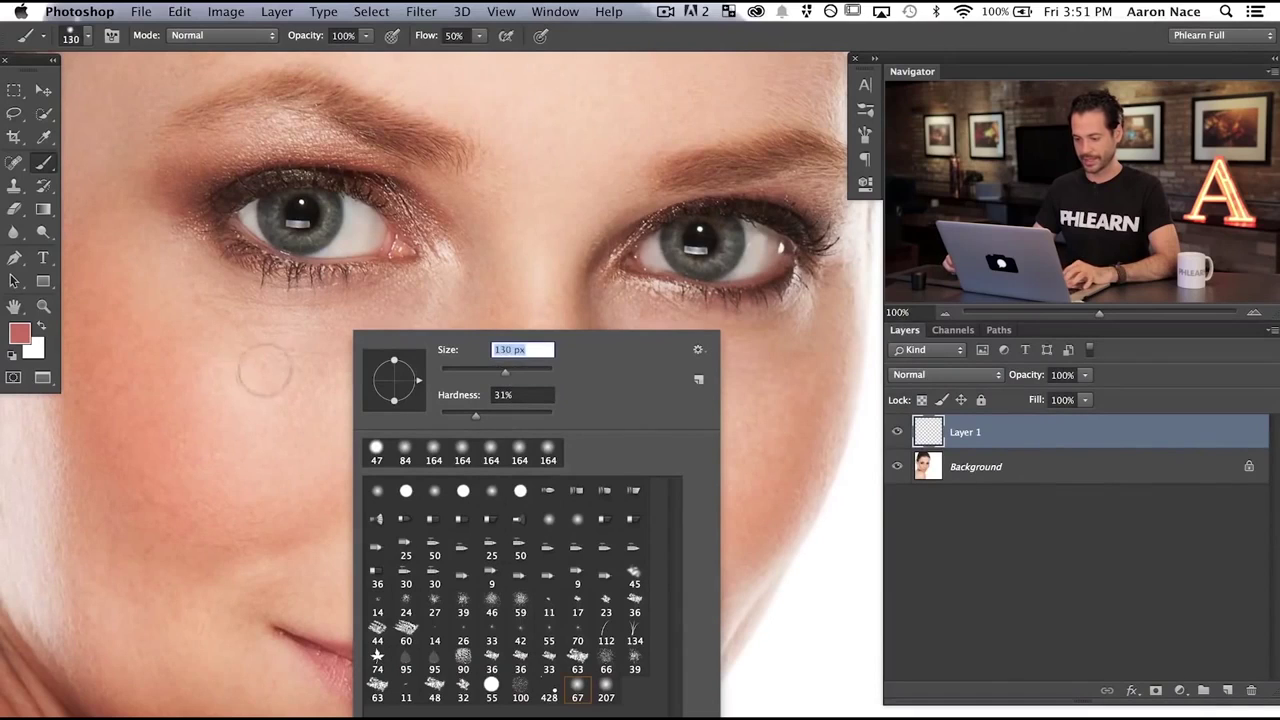
{"action": "key", "text": "Return"}
{"action": "key", "text": "Return"}
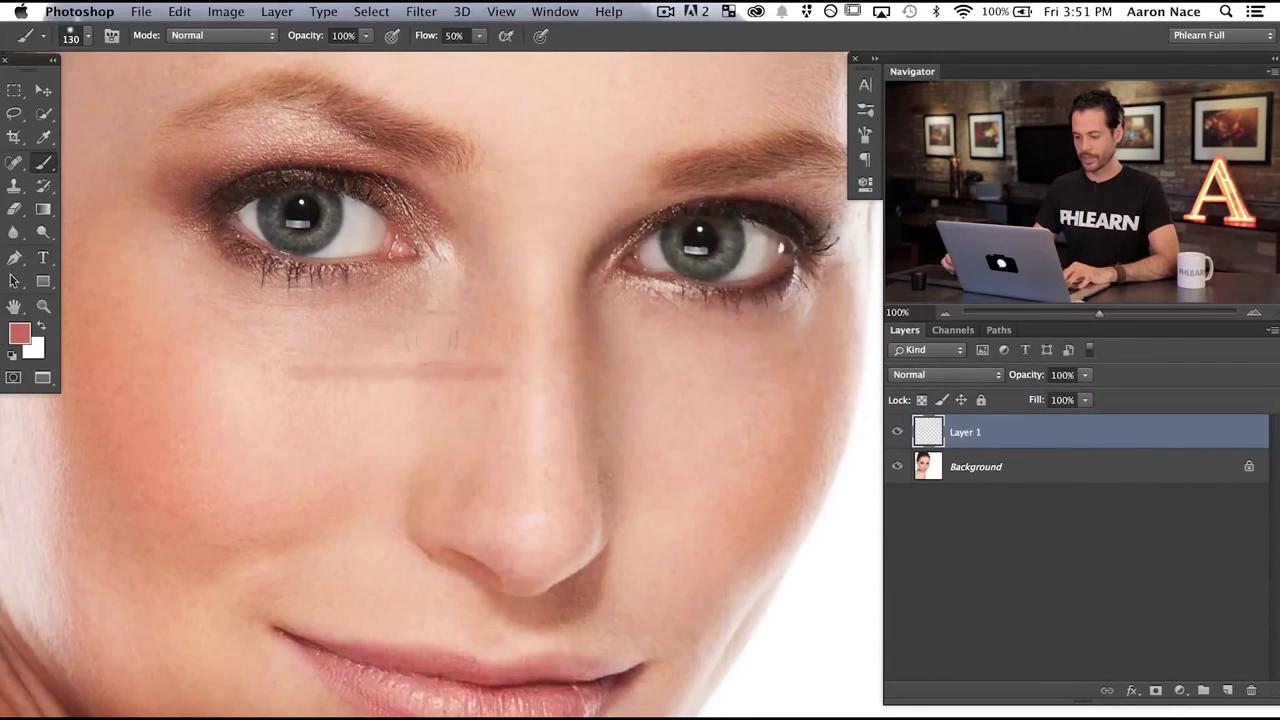
{"action": "key", "text": "super+z"}
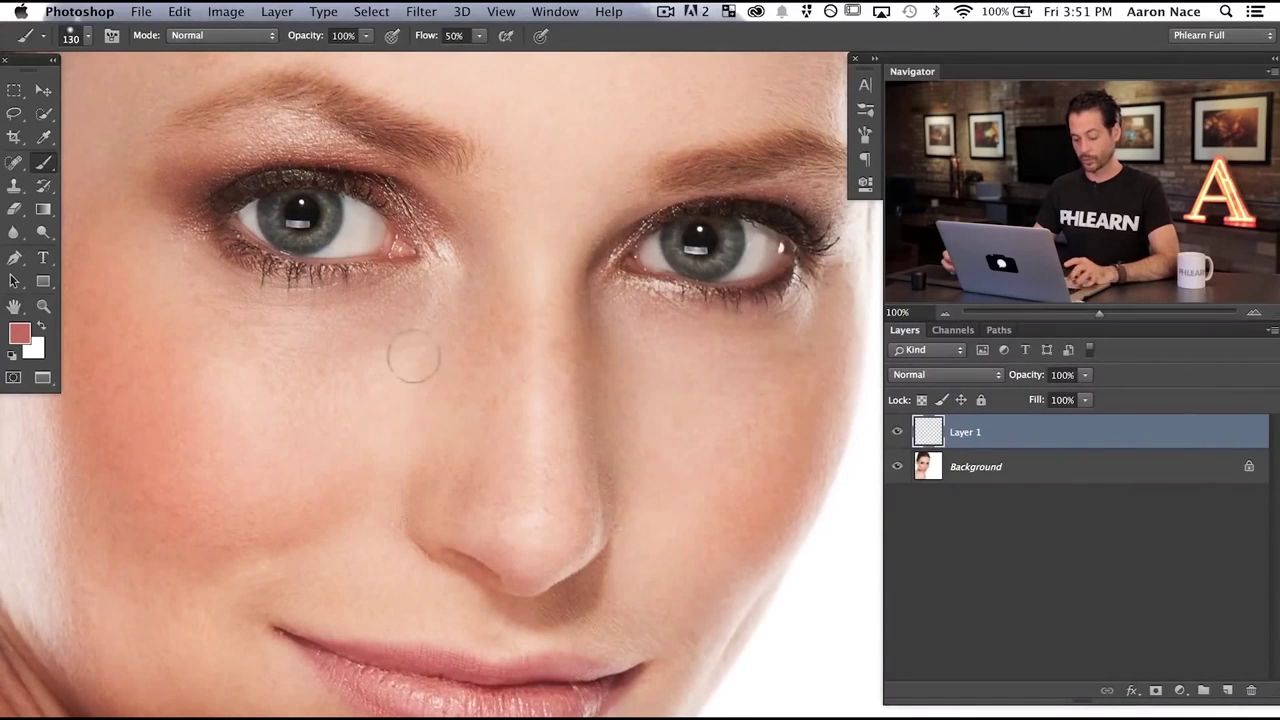
{"action": "mouse_move", "coordinate": [407, 355]}
{"action": "left_mouse_down"}
{"action": "mouse_move", "coordinate": [494, 362]}
{"action": "mouse_move", "coordinate": [450, 83]}
{"action": "mouse_move", "coordinate": [440, 354]}
{"action": "mouse_move", "coordinate": [310, 357]}
{"action": "left_mouse_up"}
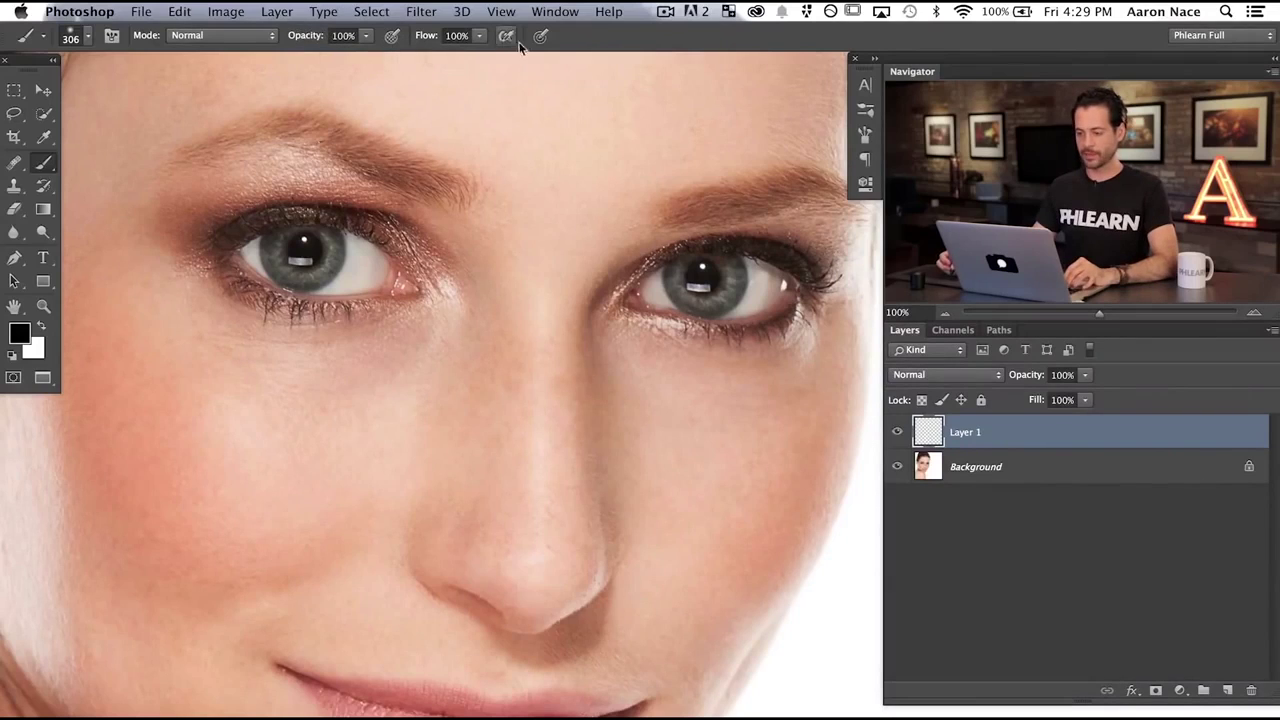
Undo a black test zigzag, then paint a 50%-opacity diagonal stroke across the cheek.
{"action": "mouse_move", "coordinate": [125, 540]}
{"action": "left_mouse_down"}
{"action": "mouse_move", "coordinate": [254, 405]}
{"action": "mouse_move", "coordinate": [272, 494]}
{"action": "mouse_move", "coordinate": [574, 332]}
{"action": "mouse_move", "coordinate": [498, 506]}
{"action": "mouse_move", "coordinate": [591, 557]}
{"action": "mouse_move", "coordinate": [800, 540]}
{"action": "left_mouse_up"}
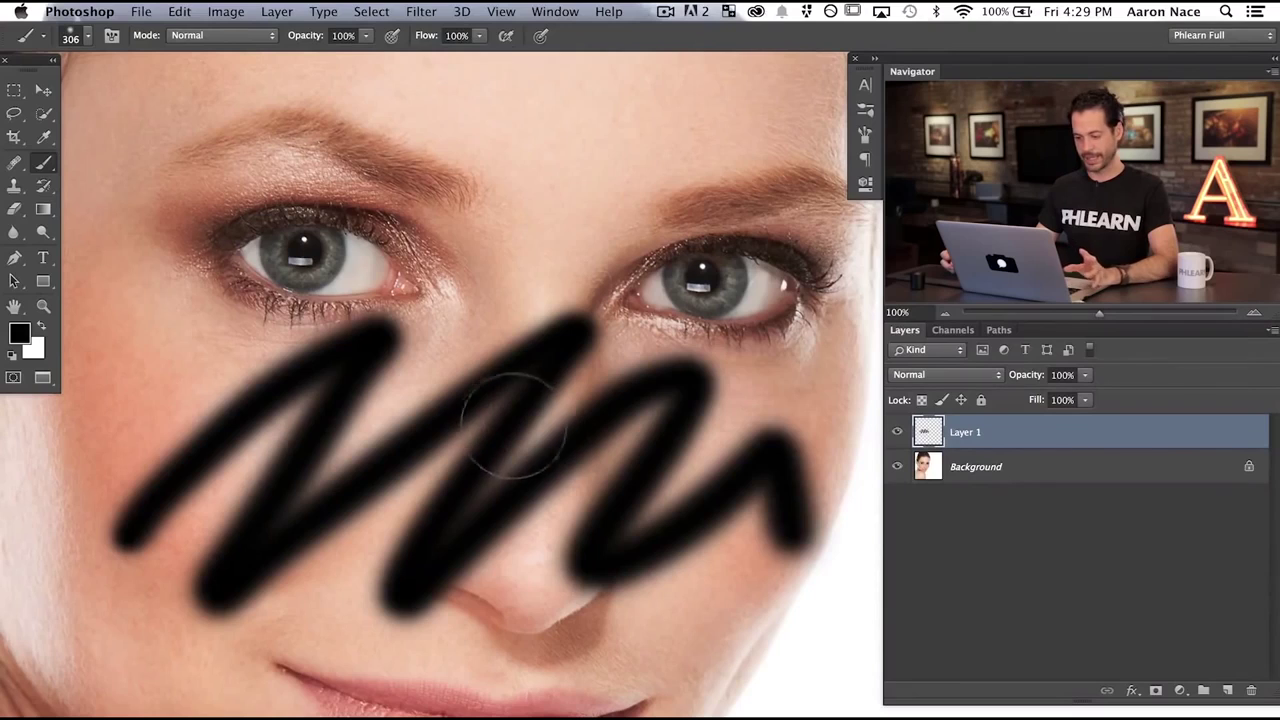
{"action": "key", "text": "super+z"}
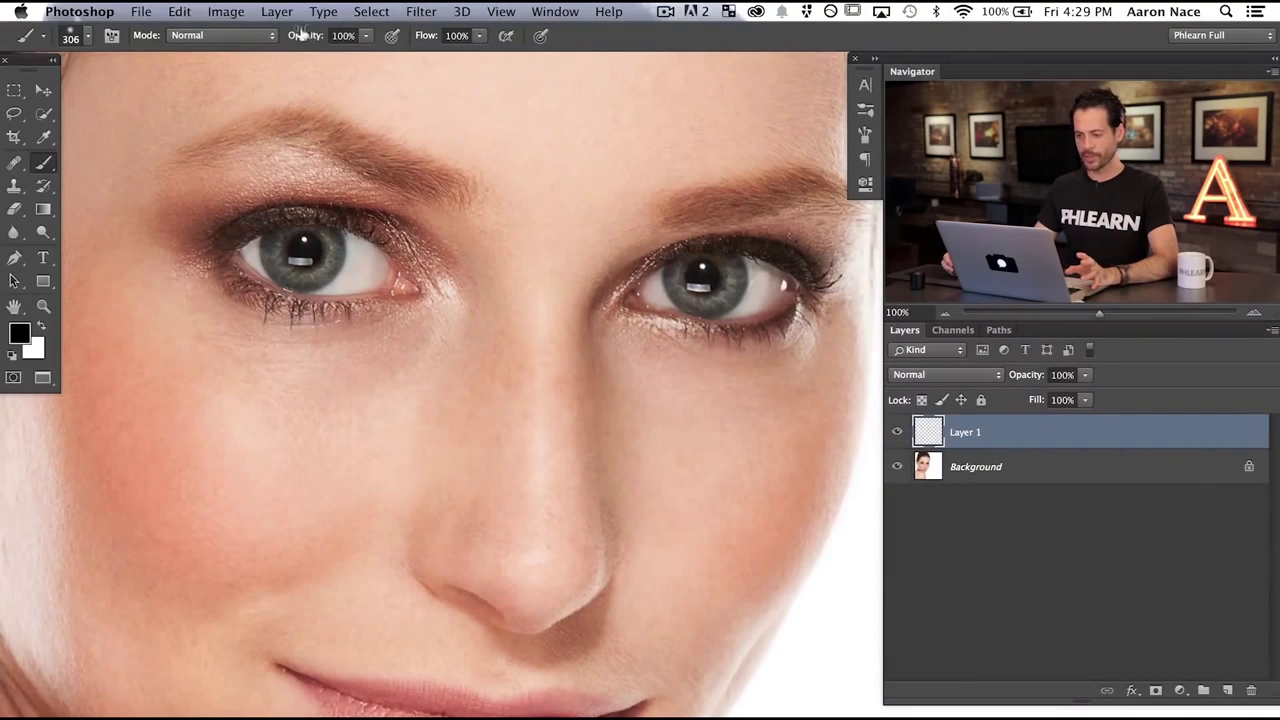
{"action": "key", "text": "5"}
{"action": "mouse_move", "coordinate": [129, 543]}
{"action": "left_mouse_down"}
{"action": "mouse_move", "coordinate": [320, 355]}
{"action": "mouse_move", "coordinate": [380, 360]}
{"action": "mouse_move", "coordinate": [130, 560]}
{"action": "mouse_move", "coordinate": [462, 355]}
{"action": "mouse_move", "coordinate": [500, 365]}
{"action": "mouse_move", "coordinate": [560, 345]}
{"action": "mouse_move", "coordinate": [560, 400]}
{"action": "mouse_move", "coordinate": [605, 350]}
{"action": "mouse_move", "coordinate": [520, 580]}
{"action": "mouse_move", "coordinate": [620, 380]}
{"action": "mouse_move", "coordinate": [560, 600]}
{"action": "mouse_move", "coordinate": [760, 400]}
{"action": "mouse_move", "coordinate": [630, 620]}
{"action": "left_mouse_up"}
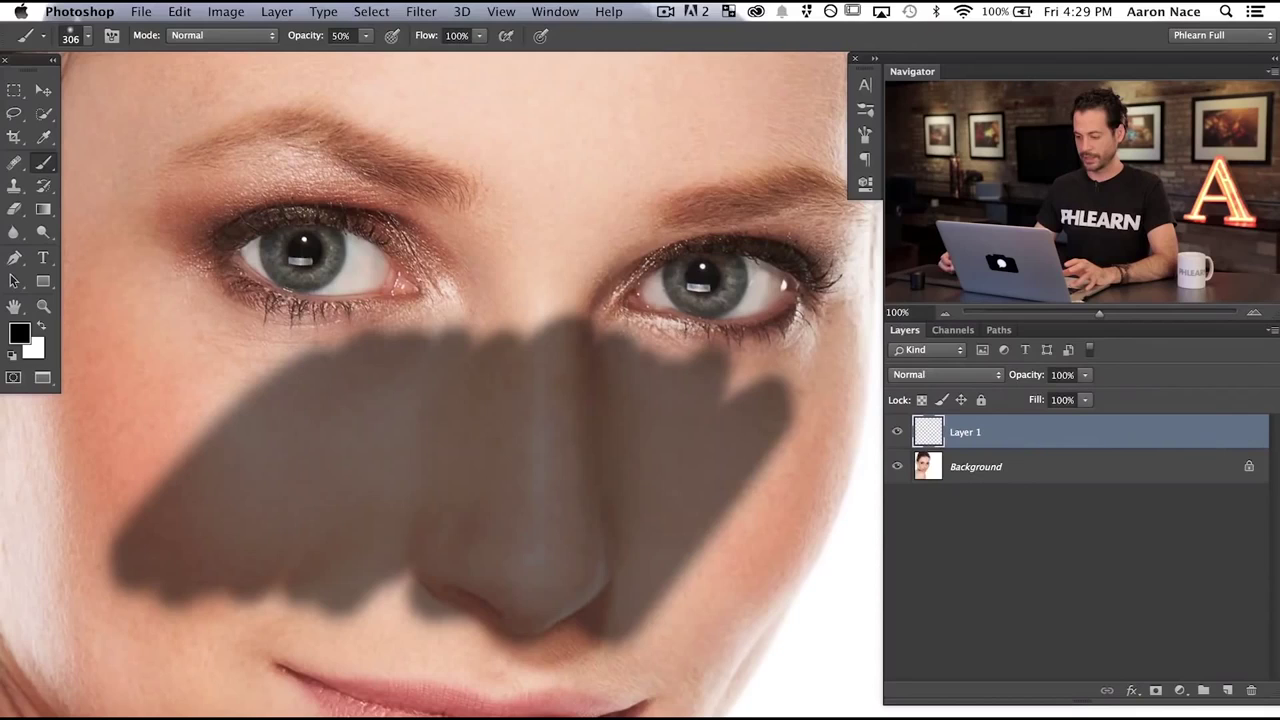
Paint four overlapping 50%-opacity strokes across the cheek, between the brows and over the left eye.
{"action": "mouse_move", "coordinate": [300, 350]}
{"action": "left_mouse_down"}
{"action": "mouse_move", "coordinate": [100, 570]}
{"action": "mouse_move", "coordinate": [290, 300]}
{"action": "mouse_move", "coordinate": [450, 290]}
{"action": "mouse_move", "coordinate": [680, 340]}
{"action": "mouse_move", "coordinate": [755, 380]}
{"action": "left_mouse_up"}
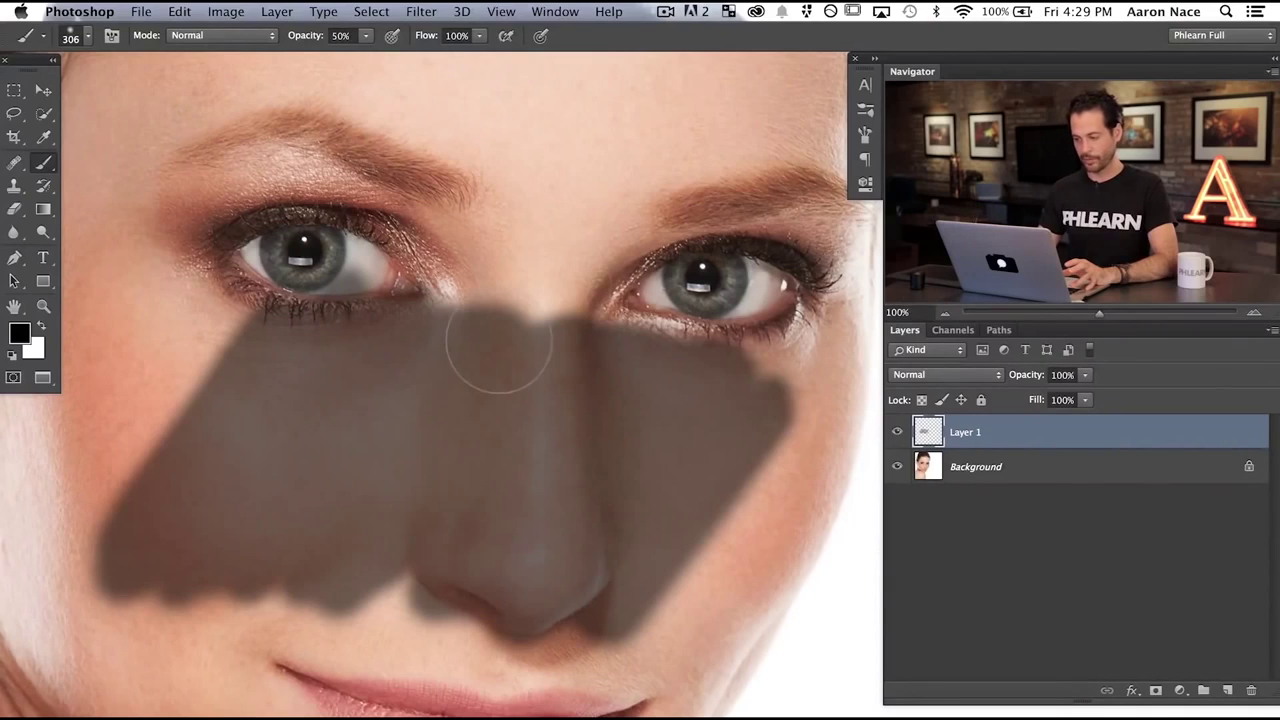
{"action": "mouse_move", "coordinate": [340, 260]}
{"action": "left_mouse_down"}
{"action": "mouse_move", "coordinate": [190, 330]}
{"action": "mouse_move", "coordinate": [130, 380]}
{"action": "mouse_move", "coordinate": [480, 240]}
{"action": "mouse_move", "coordinate": [520, 240]}
{"action": "mouse_move", "coordinate": [100, 450]}
{"action": "mouse_move", "coordinate": [560, 300]}
{"action": "mouse_move", "coordinate": [120, 500]}
{"action": "mouse_move", "coordinate": [640, 310]}
{"action": "mouse_move", "coordinate": [90, 600]}
{"action": "mouse_move", "coordinate": [660, 320]}
{"action": "mouse_move", "coordinate": [720, 340]}
{"action": "mouse_move", "coordinate": [160, 600]}
{"action": "left_mouse_up"}
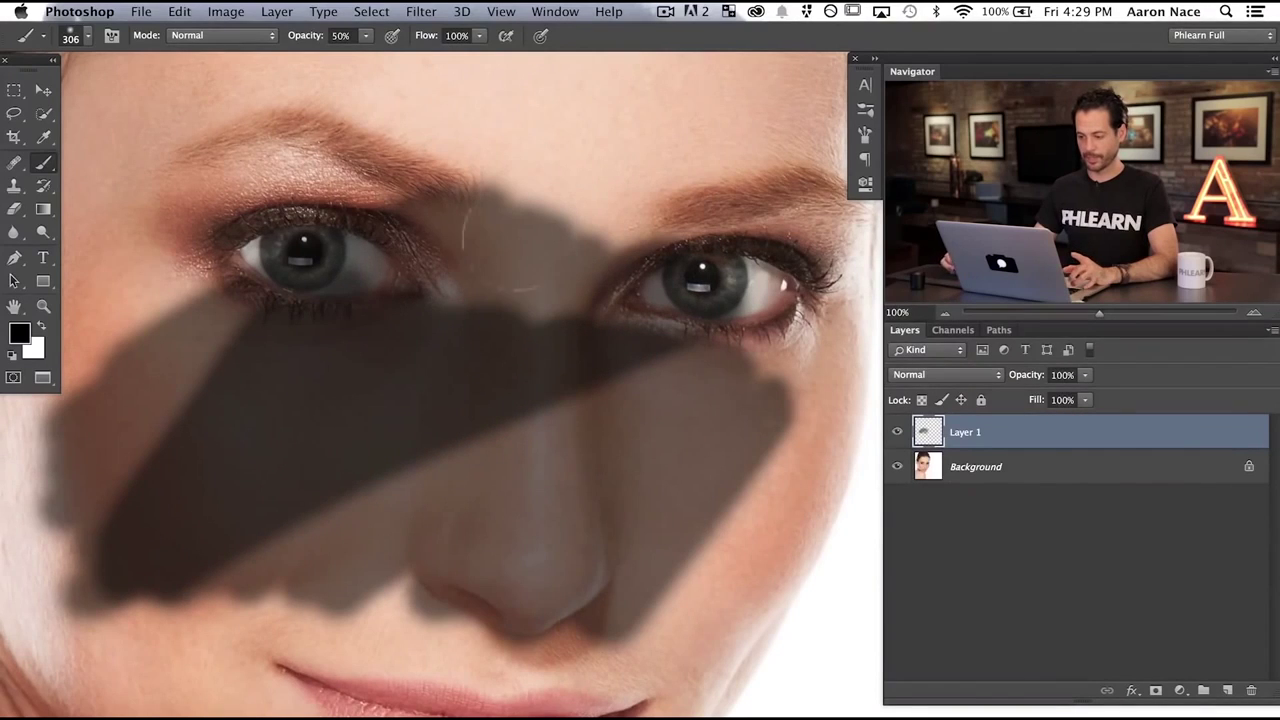
{"action": "mouse_move", "coordinate": [90, 260]}
{"action": "left_mouse_down"}
{"action": "mouse_move", "coordinate": [560, 170]}
{"action": "mouse_move", "coordinate": [180, 260]}
{"action": "mouse_move", "coordinate": [520, 180]}
{"action": "mouse_move", "coordinate": [420, 240]}
{"action": "left_mouse_up"}
{"action": "mouse_move", "coordinate": [660, 240]}
{"action": "left_mouse_down"}
{"action": "mouse_move", "coordinate": [90, 370]}
{"action": "mouse_move", "coordinate": [90, 440]}
{"action": "mouse_move", "coordinate": [640, 300]}
{"action": "mouse_move", "coordinate": [470, 350]}
{"action": "left_mouse_up"}
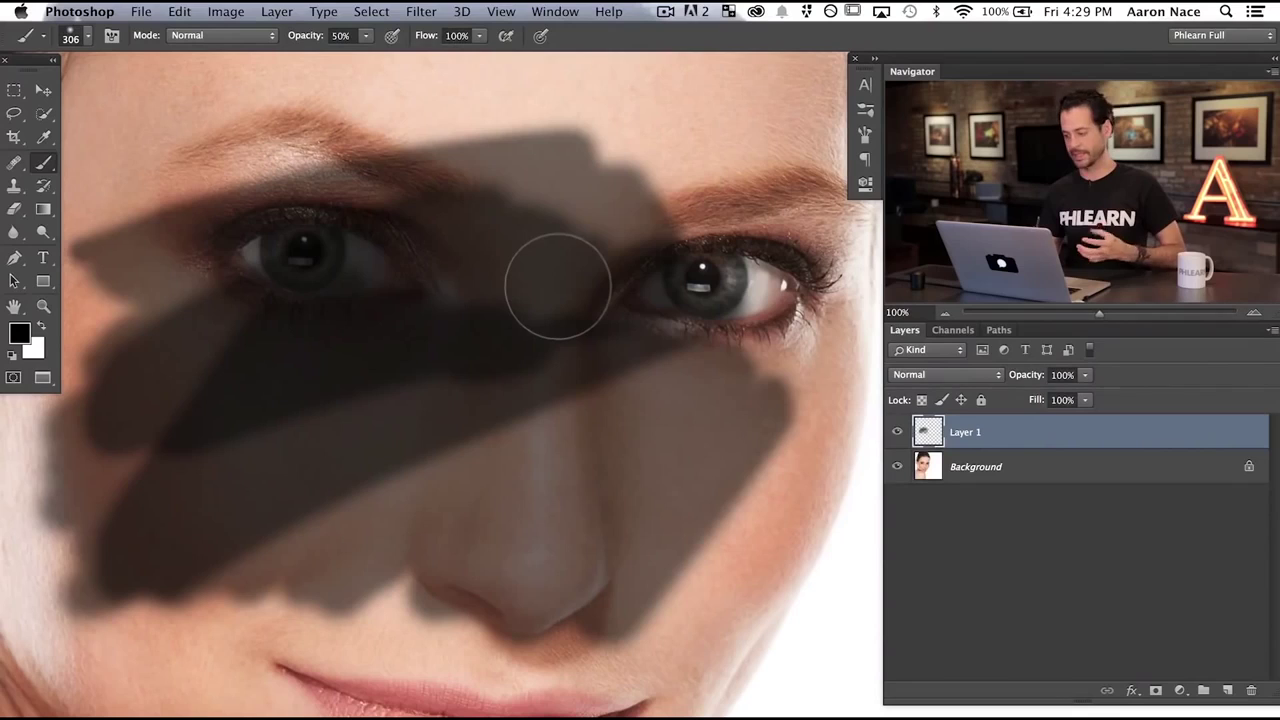
Clear Layer 1, enlarge the brush to 385 px and paint a low-flow test stroke on the cheek.
{"action": "key", "text": "BackSpace"}
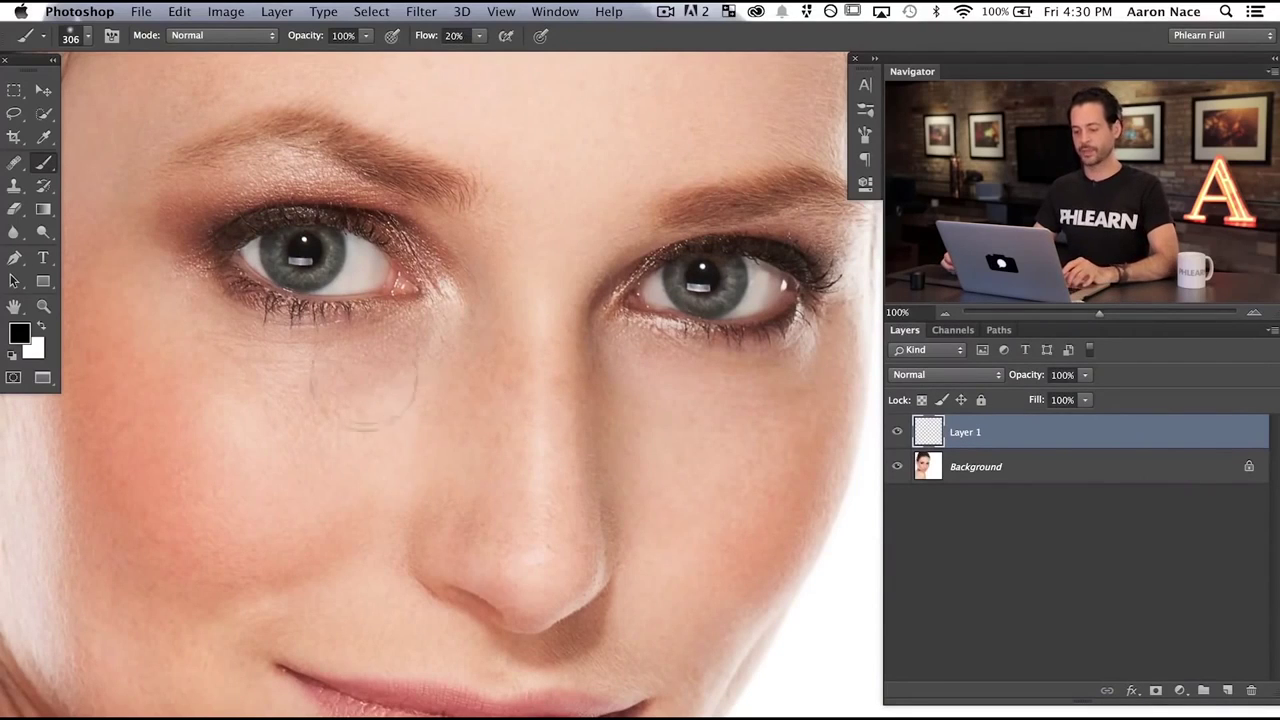
{"action": "mouse_move", "coordinate": [251, 451]}
{"action": "left_mouse_down"}
{"action": "mouse_move", "coordinate": [281, 459]}
{"action": "mouse_move", "coordinate": [294, 392]}
{"action": "left_mouse_up"}
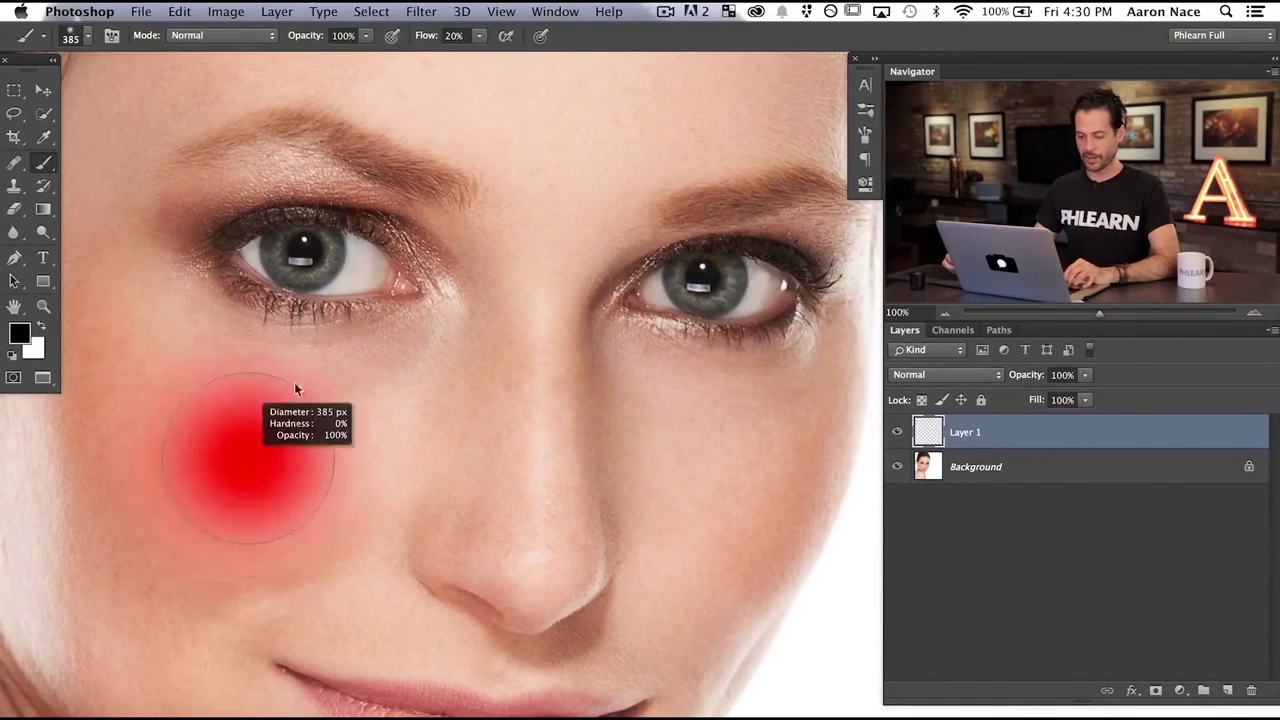
{"action": "mouse_move", "coordinate": [172, 524]}
{"action": "left_mouse_down"}
{"action": "mouse_move", "coordinate": [306, 420]}
{"action": "mouse_move", "coordinate": [443, 343]}
{"action": "mouse_move", "coordinate": [180, 538]}
{"action": "mouse_move", "coordinate": [443, 366]}
{"action": "mouse_move", "coordinate": [223, 586]}
{"action": "mouse_move", "coordinate": [514, 386]}
{"action": "mouse_move", "coordinate": [257, 598]}
{"action": "mouse_move", "coordinate": [529, 371]}
{"action": "mouse_move", "coordinate": [309, 600]}
{"action": "mouse_move", "coordinate": [615, 372]}
{"action": "mouse_move", "coordinate": [320, 600]}
{"action": "mouse_move", "coordinate": [545, 335]}
{"action": "mouse_move", "coordinate": [300, 620]}
{"action": "mouse_move", "coordinate": [166, 640]}
{"action": "mouse_move", "coordinate": [470, 330]}
{"action": "mouse_move", "coordinate": [300, 368]}
{"action": "mouse_move", "coordinate": [60, 510]}
{"action": "mouse_move", "coordinate": [386, 371]}
{"action": "left_mouse_up"}
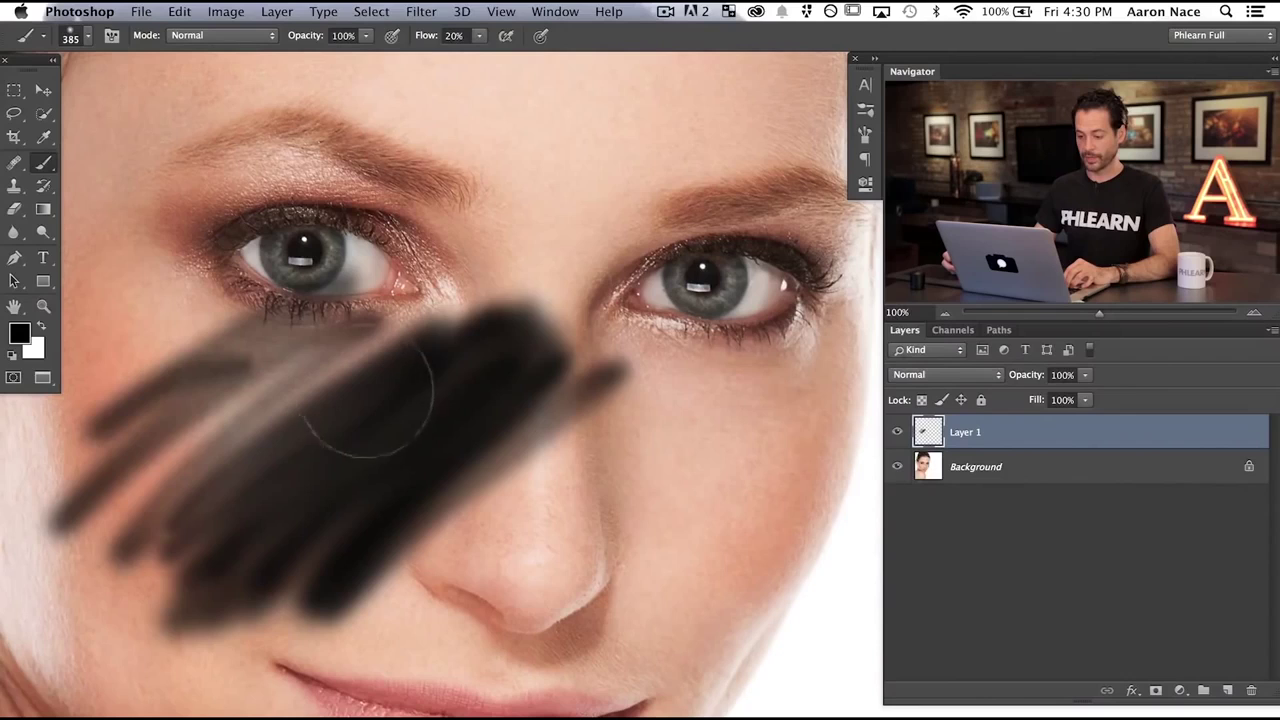
Turn off Shape Dynamics in the brush settings.
{"action": "left_click", "coordinate": [866, 134]}
{"action": "left_click", "coordinate": [507, 138]}
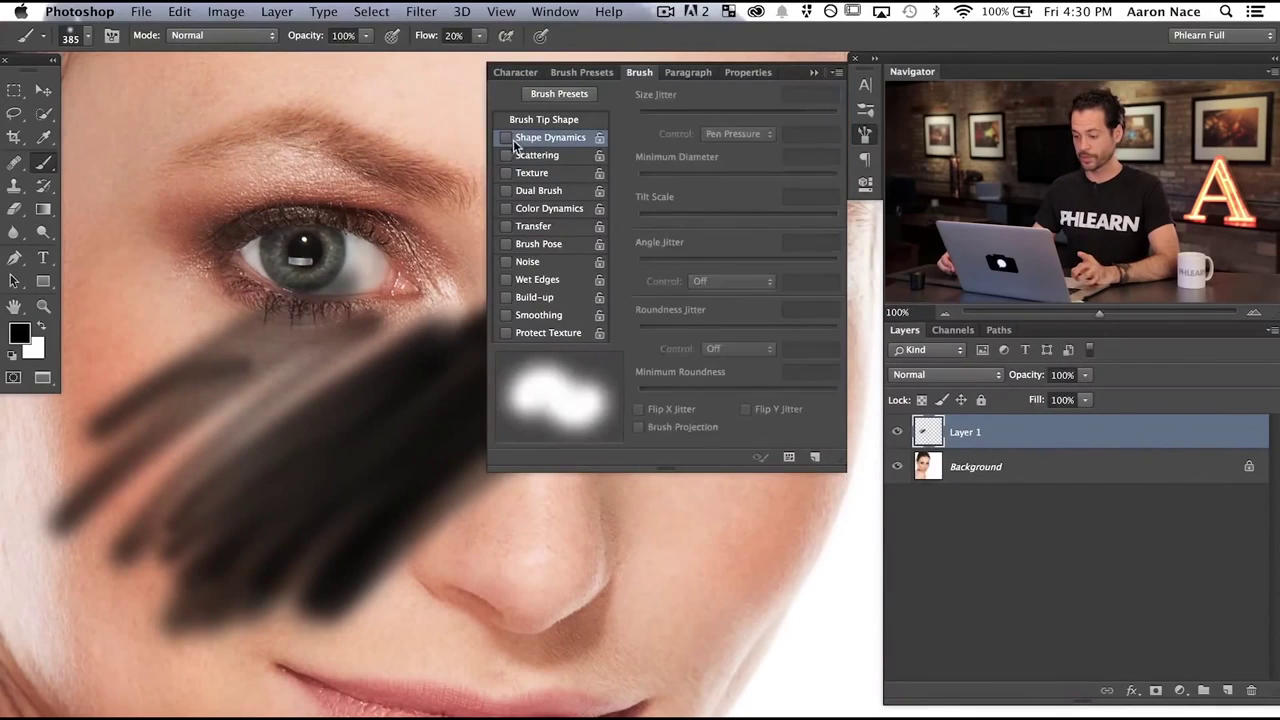
{"action": "left_click", "coordinate": [866, 135]}
Clear the old strokes, enlarge the brush to 521 px, paint a test over the eyes and cheek, and undo it.
{"action": "key", "text": "Delete"}
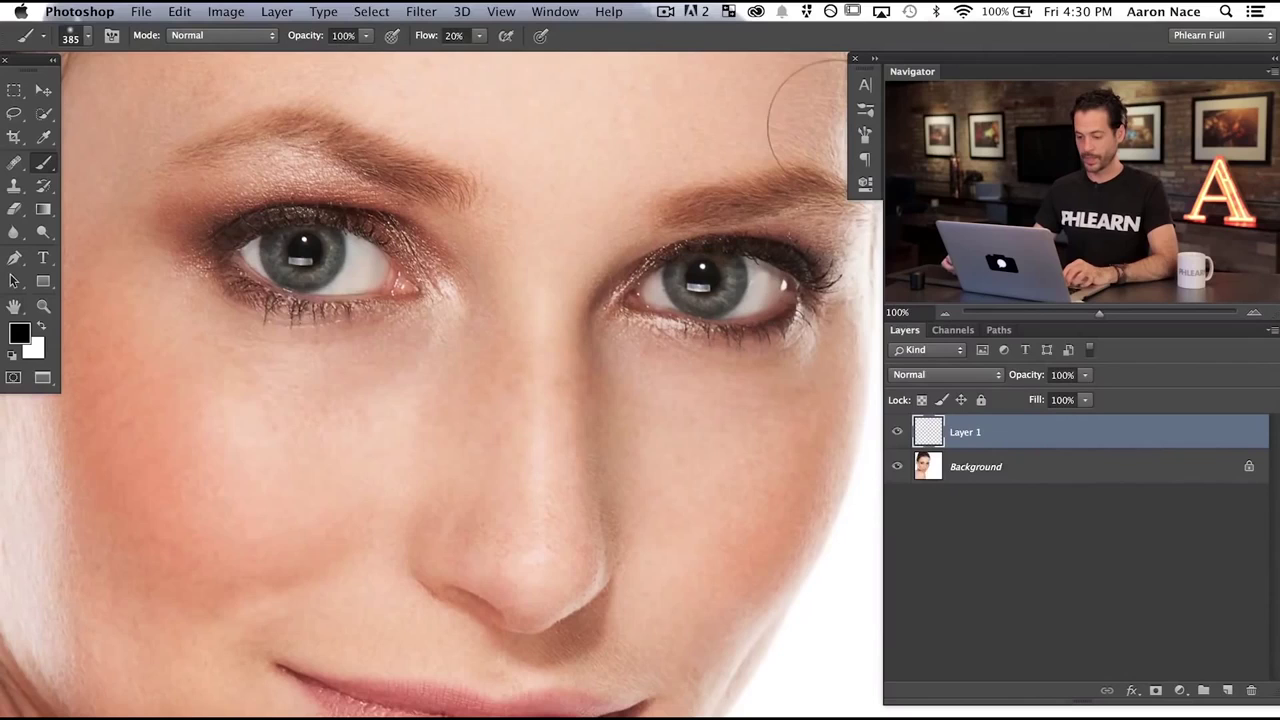
{"action": "left_click_drag", "start_coordinate": [221, 484], "coordinate": [285, 487]}
{"action": "mouse_move", "coordinate": [166, 529]}
{"action": "left_mouse_down"}
{"action": "mouse_move", "coordinate": [251, 423]}
{"action": "mouse_move", "coordinate": [455, 302]}
{"action": "mouse_move", "coordinate": [538, 279]}
{"action": "mouse_move", "coordinate": [382, 502]}
{"action": "mouse_move", "coordinate": [322, 623]}
{"action": "mouse_move", "coordinate": [585, 443]}
{"action": "left_mouse_up"}
{"action": "mouse_move", "coordinate": [585, 360]}
{"action": "left_mouse_down"}
{"action": "mouse_move", "coordinate": [760, 295]}
{"action": "mouse_move", "coordinate": [692, 519]}
{"action": "mouse_move", "coordinate": [555, 668]}
{"action": "mouse_move", "coordinate": [500, 640]}
{"action": "mouse_move", "coordinate": [640, 210]}
{"action": "mouse_move", "coordinate": [420, 400]}
{"action": "mouse_move", "coordinate": [336, 580]}
{"action": "mouse_move", "coordinate": [655, 297]}
{"action": "mouse_move", "coordinate": [436, 500]}
{"action": "mouse_move", "coordinate": [750, 290]}
{"action": "mouse_move", "coordinate": [430, 330]}
{"action": "left_mouse_up"}
{"action": "key", "text": "super+z"}
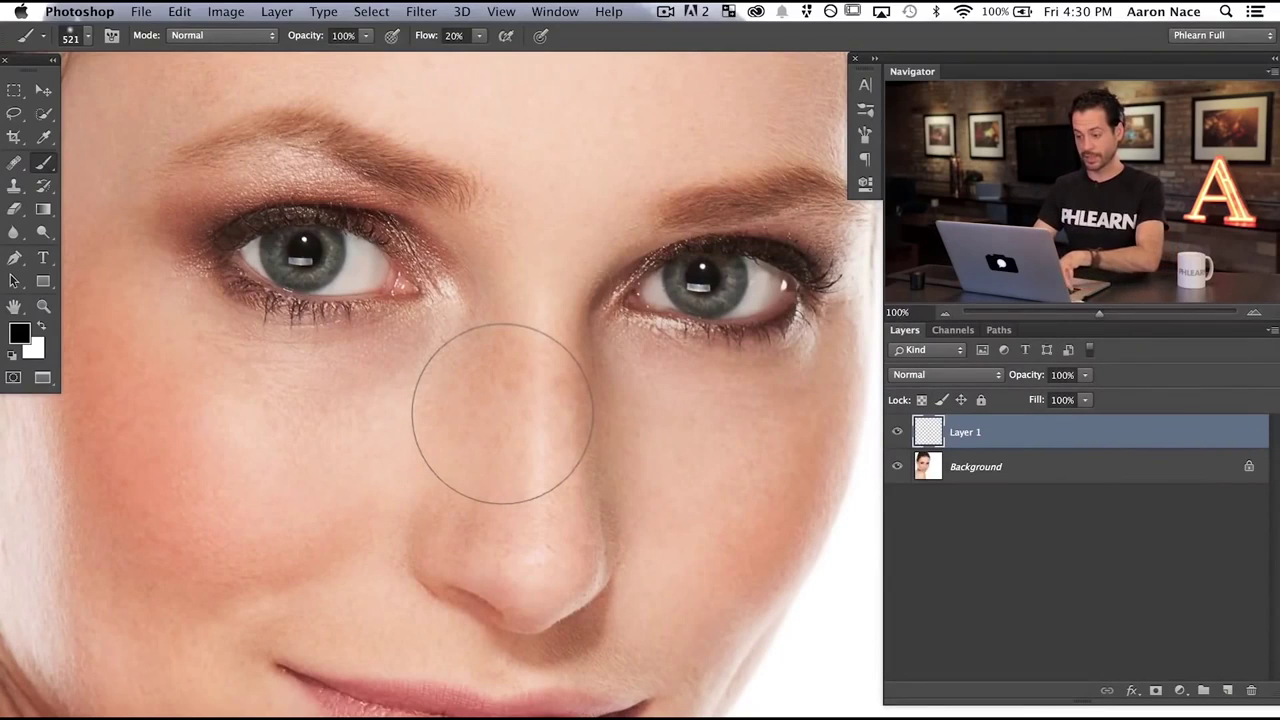
Build up a faint 5%-flow patch on the cheek, undo it and shrink the brush.
{"action": "mouse_move", "coordinate": [243, 514]}
{"action": "left_mouse_down"}
{"action": "mouse_move", "coordinate": [345, 430]}
{"action": "mouse_move", "coordinate": [414, 400]}
{"action": "mouse_move", "coordinate": [470, 420]}
{"action": "mouse_move", "coordinate": [460, 565]}
{"action": "mouse_move", "coordinate": [695, 525]}
{"action": "mouse_move", "coordinate": [740, 400]}
{"action": "mouse_move", "coordinate": [560, 460]}
{"action": "mouse_move", "coordinate": [450, 380]}
{"action": "mouse_move", "coordinate": [490, 420]}
{"action": "mouse_move", "coordinate": [600, 440]}
{"action": "mouse_move", "coordinate": [620, 500]}
{"action": "mouse_move", "coordinate": [700, 420]}
{"action": "mouse_move", "coordinate": [560, 560]}
{"action": "mouse_move", "coordinate": [360, 440]}
{"action": "mouse_move", "coordinate": [320, 440]}
{"action": "mouse_move", "coordinate": [200, 385]}
{"action": "mouse_move", "coordinate": [285, 380]}
{"action": "mouse_move", "coordinate": [380, 550]}
{"action": "mouse_move", "coordinate": [400, 640]}
{"action": "mouse_move", "coordinate": [480, 580]}
{"action": "left_mouse_up"}
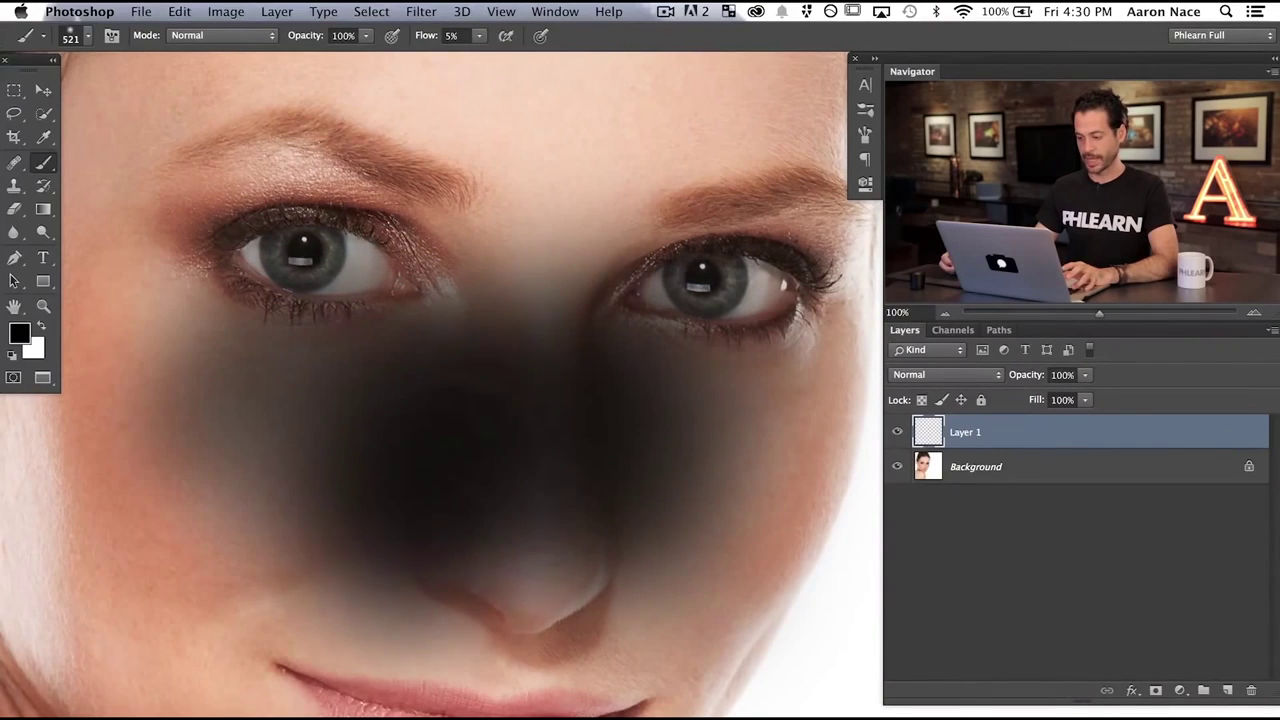
{"action": "key", "text": "ctrl+alt+z"}
{"action": "key", "text": "ctrl+alt+z"}
{"action": "key", "text": "ctrl+alt+z"}
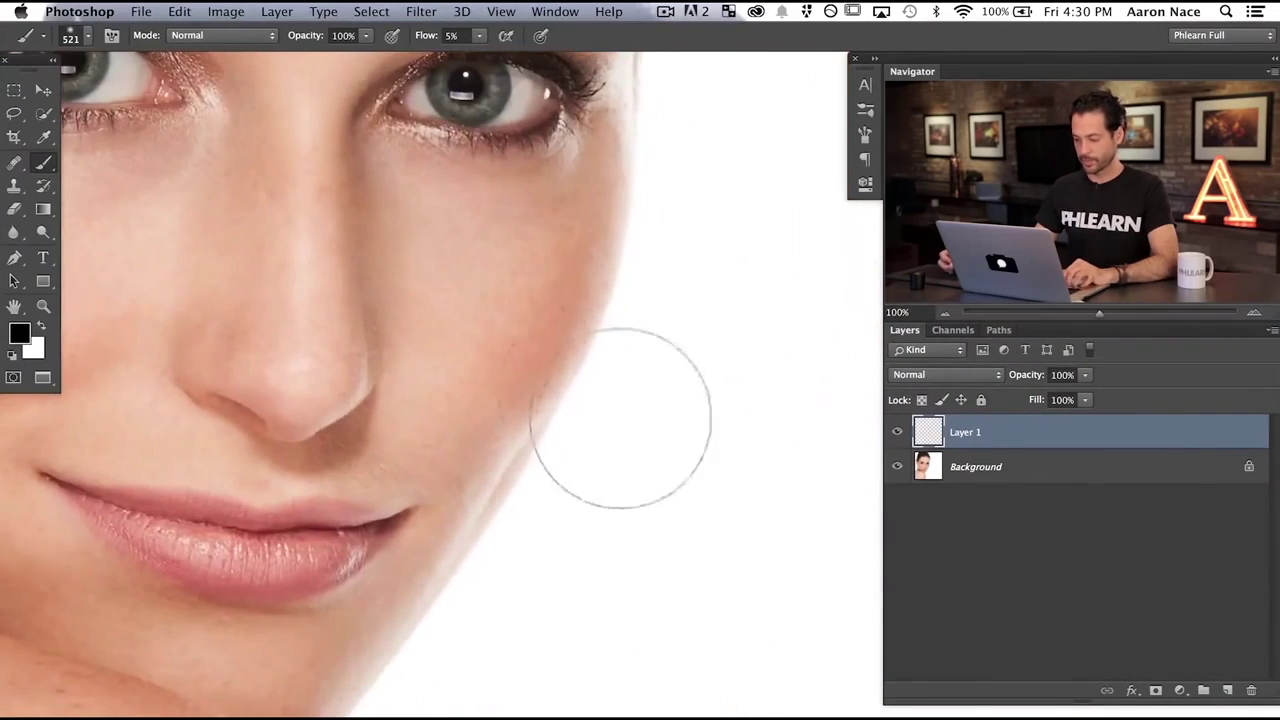
{"action": "left_click_drag", "start_coordinate": [588, 455], "coordinate": [490, 445]}
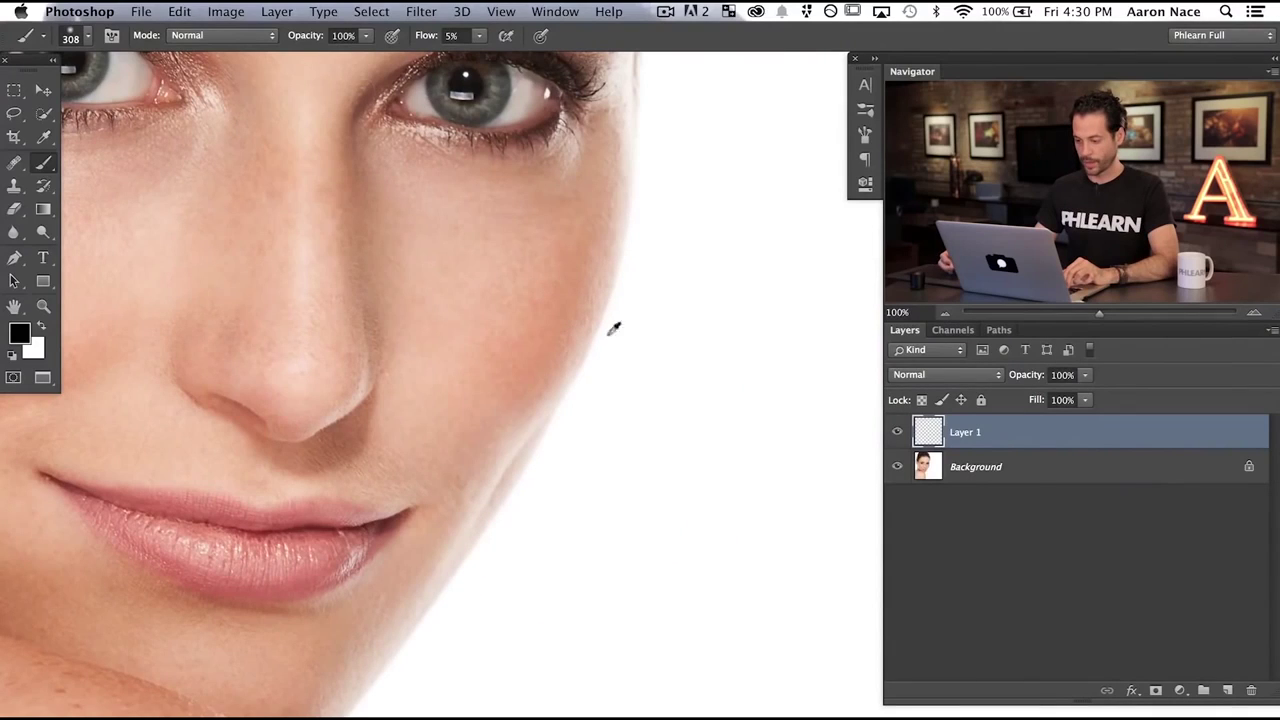
Shrink the brush and sample white from the backdrop as the paint colour.
{"action": "left_click_drag", "start_coordinate": [577, 460], "coordinate": [566, 452]}
{"action": "left_click", "coordinate": [569, 458], "text": "alt"}
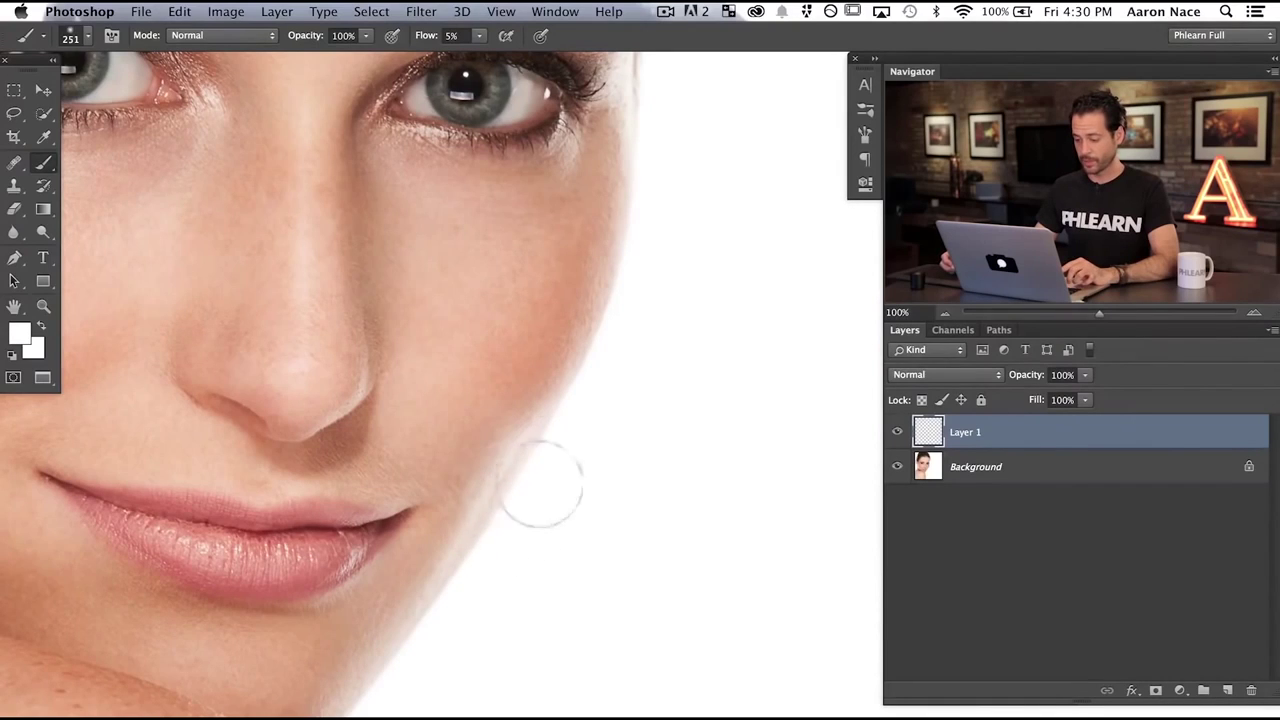
{"action": "left_click_drag", "start_coordinate": [531, 506], "coordinate": [512, 500]}
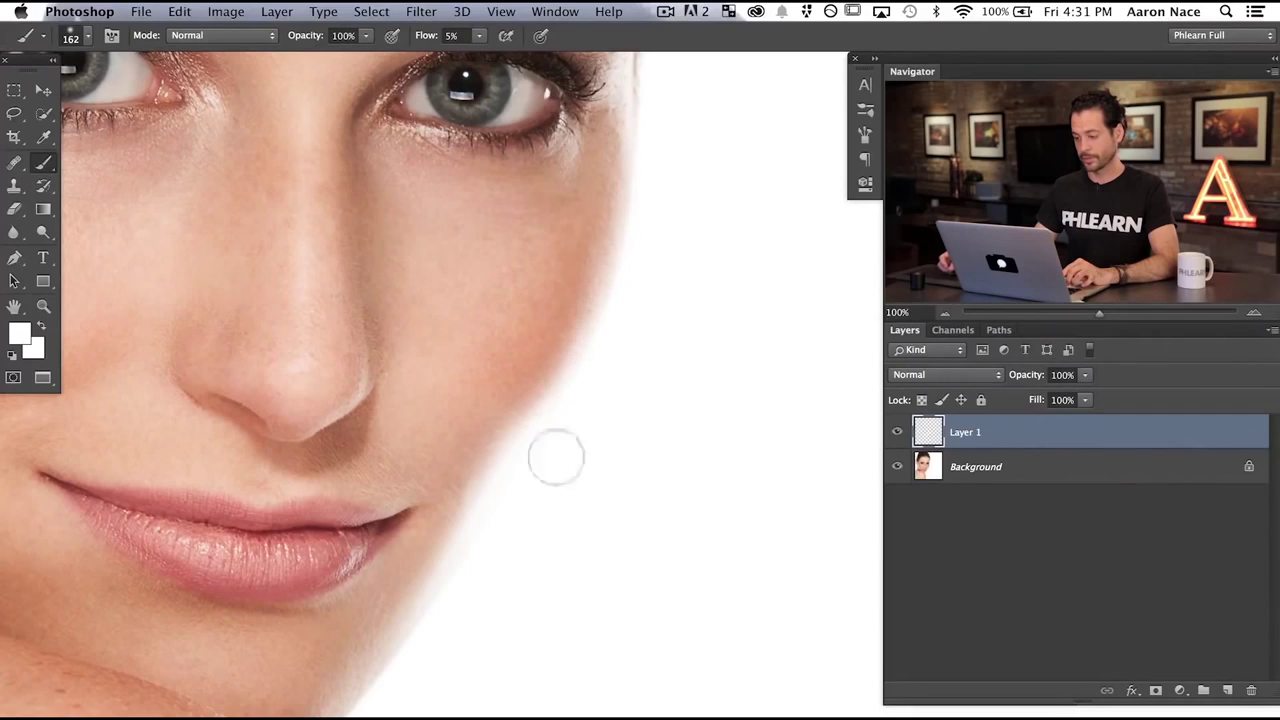
{"action": "scroll", "coordinate": [507, 473], "scroll_direction": "left", "scroll_amount": 5}
{"action": "scroll", "coordinate": [507, 473], "scroll_direction": "up", "scroll_amount": 3}
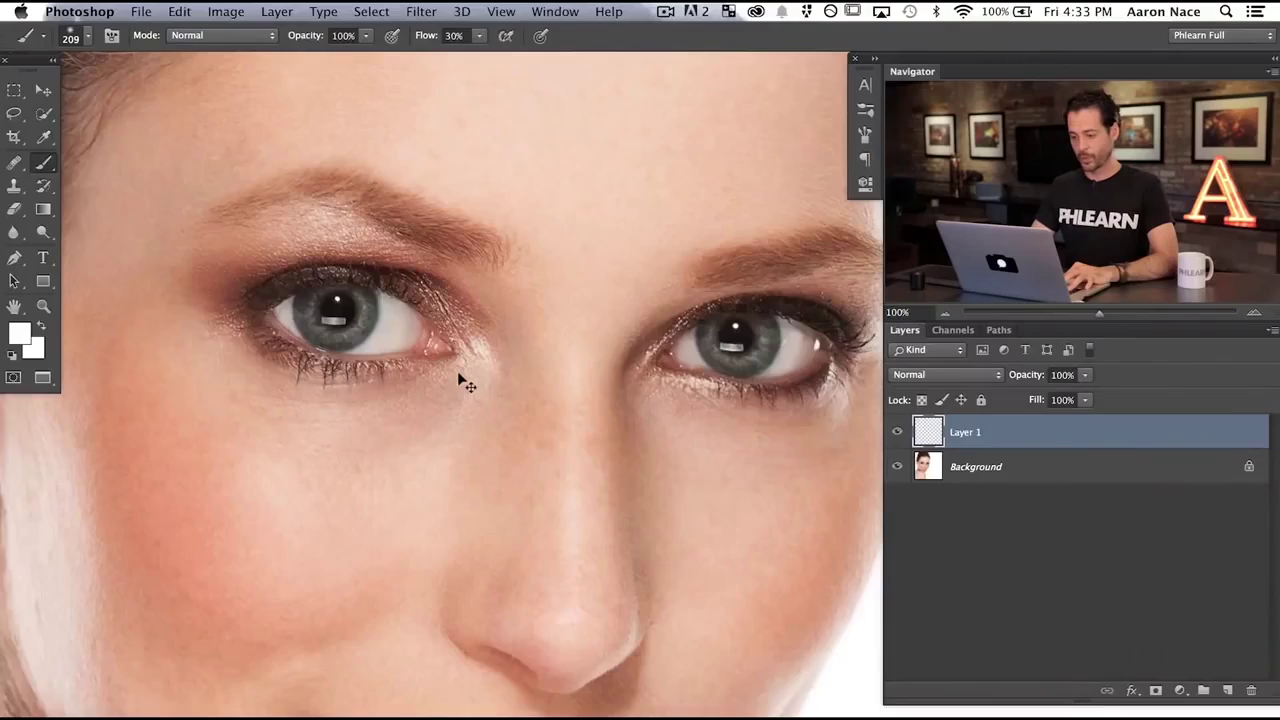
Zoom to 200% on the brow, sample dark brown there and resize the brush to 199 px.
{"action": "key", "text": "super+equal"}
{"action": "key", "text": "super+equal"}
{"action": "scroll", "coordinate": [462, 381], "scroll_direction": "up", "scroll_amount": 10}
{"action": "scroll", "coordinate": [462, 381], "scroll_direction": "left", "scroll_amount": 10}
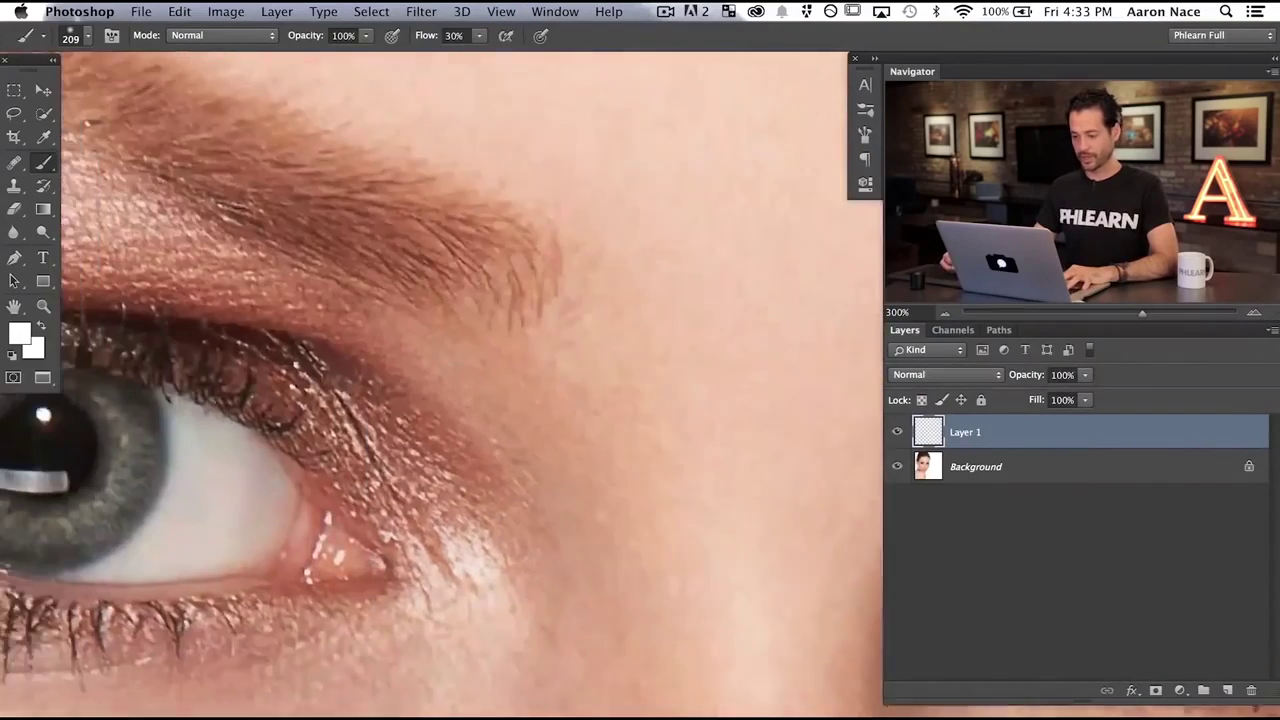
{"action": "key", "text": "super+minus"}
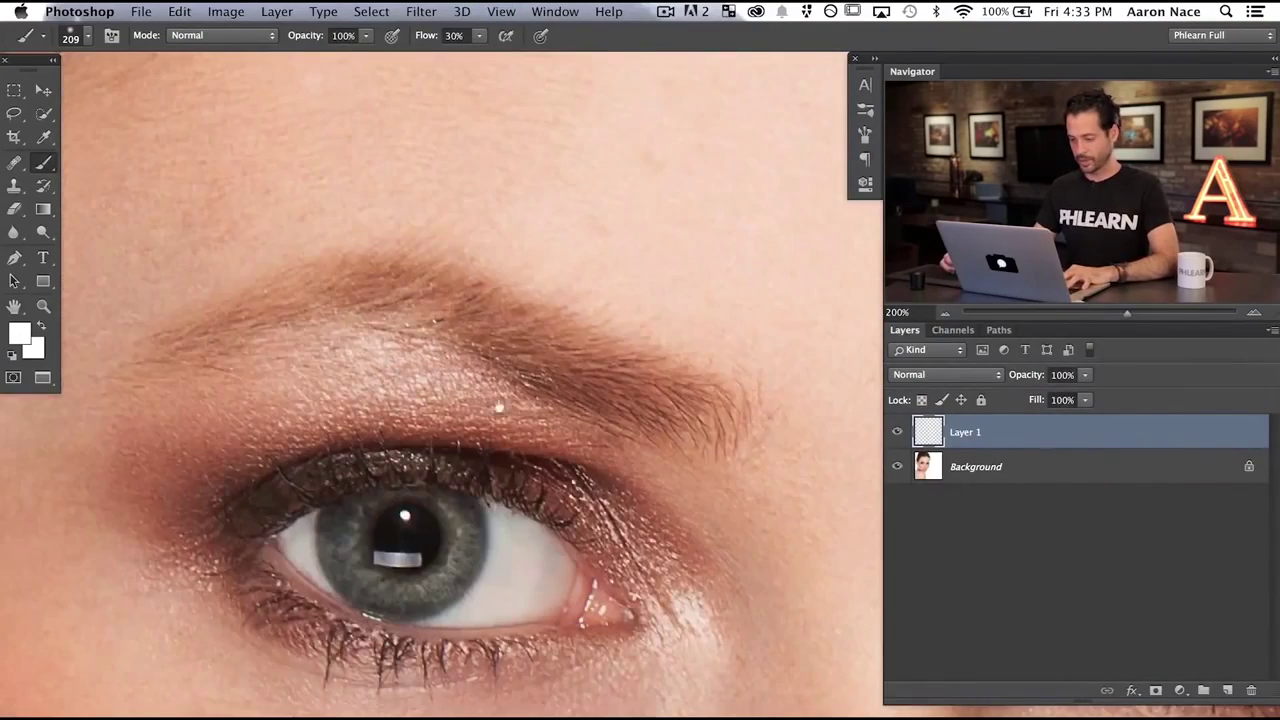
{"action": "scroll", "coordinate": [500, 406], "scroll_direction": "up", "scroll_amount": 3}
{"action": "scroll", "coordinate": [500, 406], "scroll_direction": "right", "scroll_amount": 2}
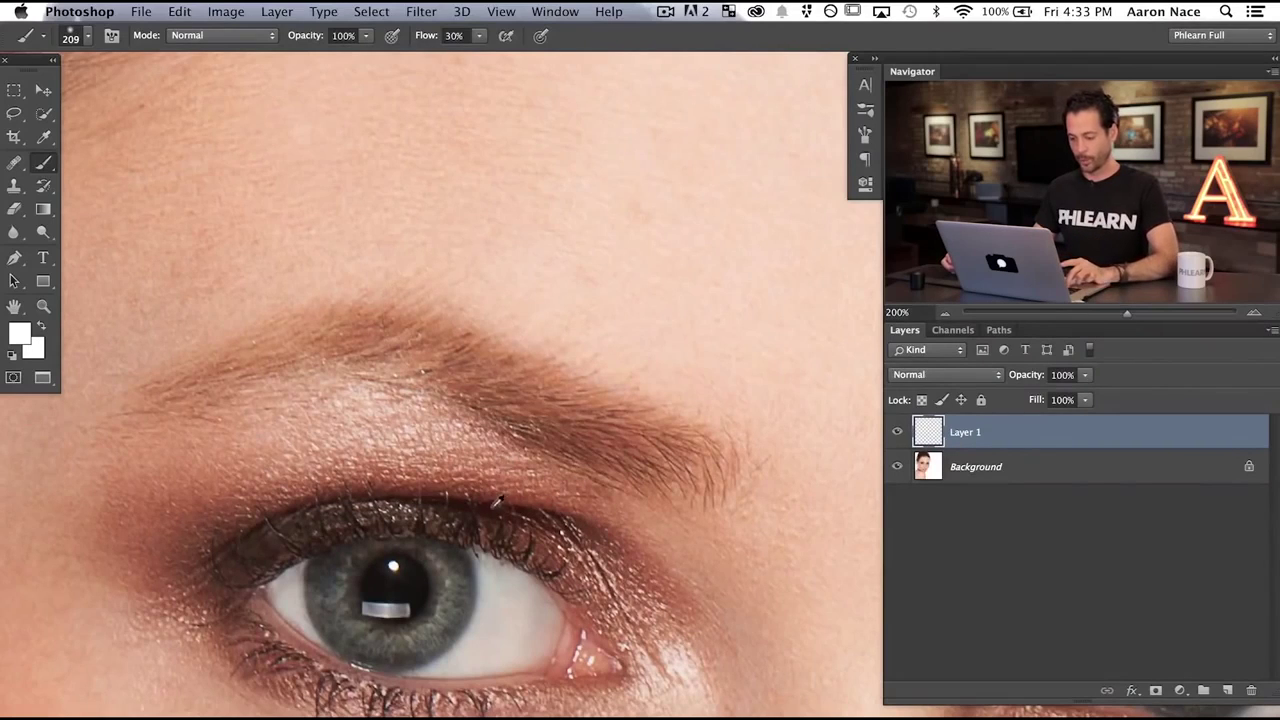
{"action": "left_click", "coordinate": [490, 507], "text": "alt"}
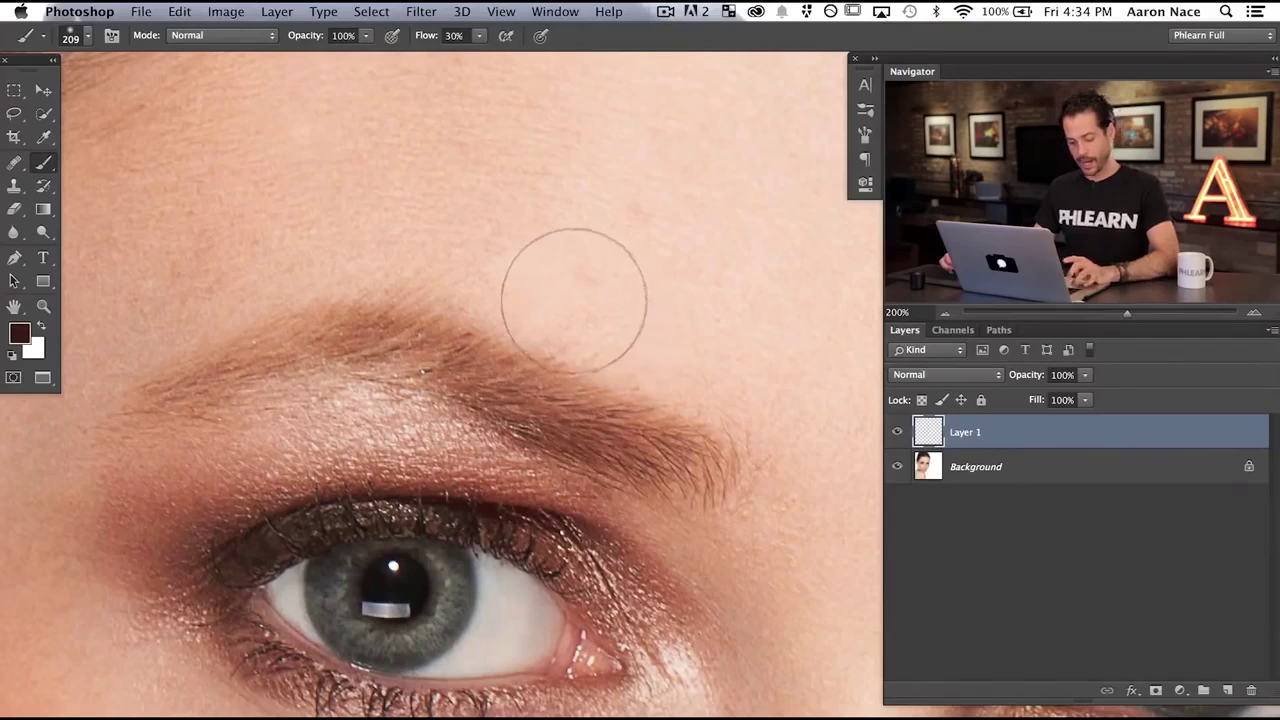
{"action": "mouse_move", "coordinate": [652, 303]}
{"action": "left_mouse_down"}
{"action": "mouse_move", "coordinate": [629, 330]}
{"action": "mouse_move", "coordinate": [642, 489]}
{"action": "mouse_move", "coordinate": [606, 436]}
{"action": "mouse_move", "coordinate": [416, 344]}
{"action": "mouse_move", "coordinate": [332, 326]}
{"action": "left_mouse_up"}
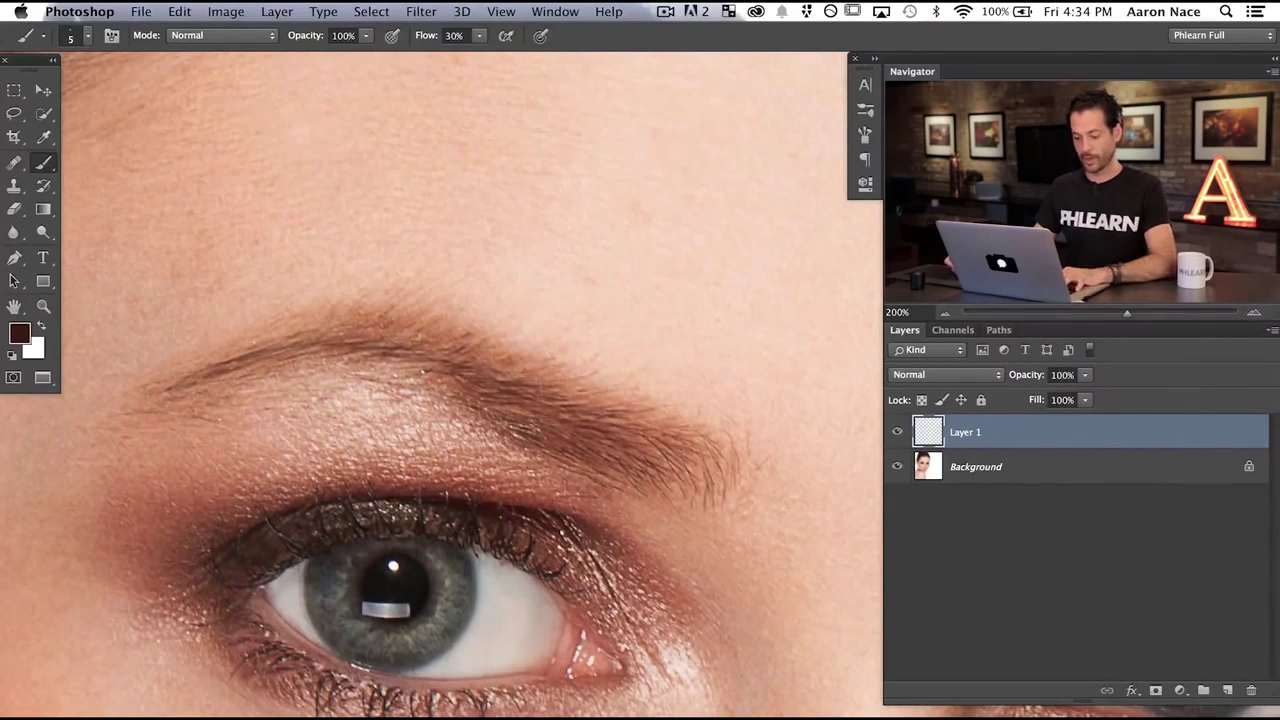
{"action": "key", "text": "e"}
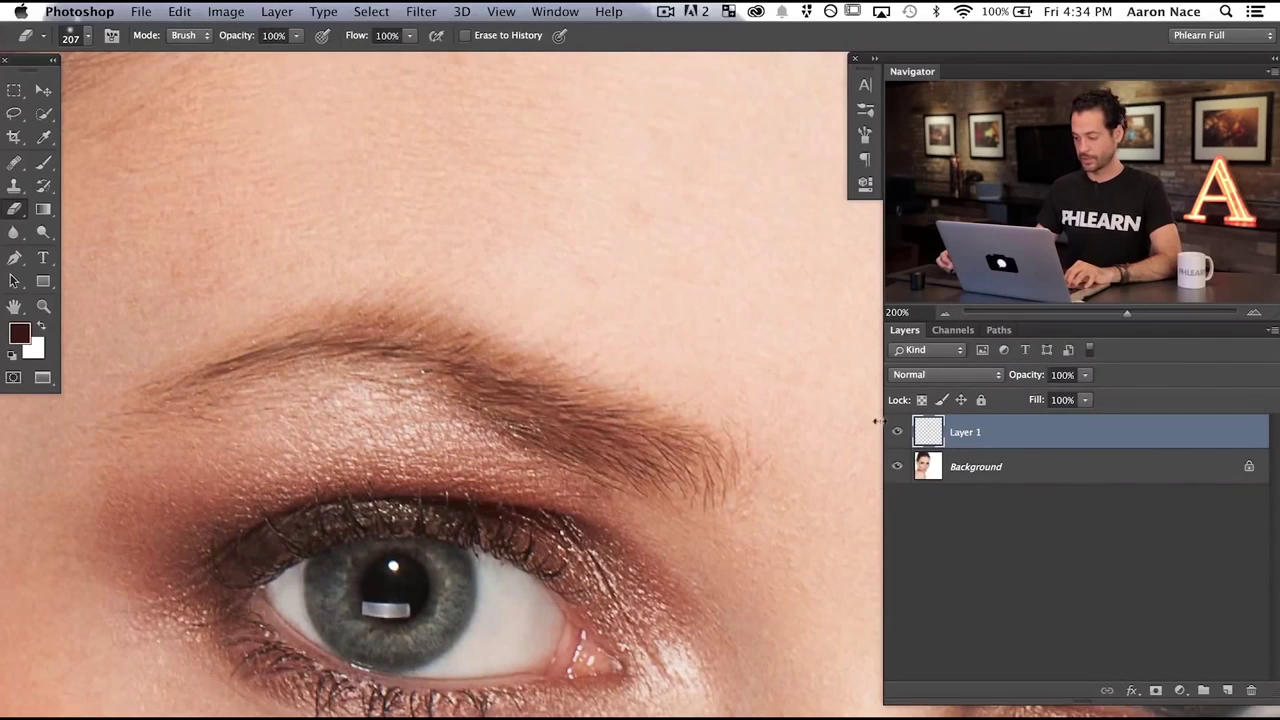
Toggle Layer 1's visibility several times to compare the brow with and without it.
{"action": "left_click", "coordinate": [886, 430]}
{"action": "left_click", "coordinate": [886, 431]}
{"action": "left_click", "coordinate": [886, 431]}
{"action": "left_click", "coordinate": [886, 432]}
{"action": "left_click", "coordinate": [886, 432]}
{"action": "left_click", "coordinate": [886, 432]}
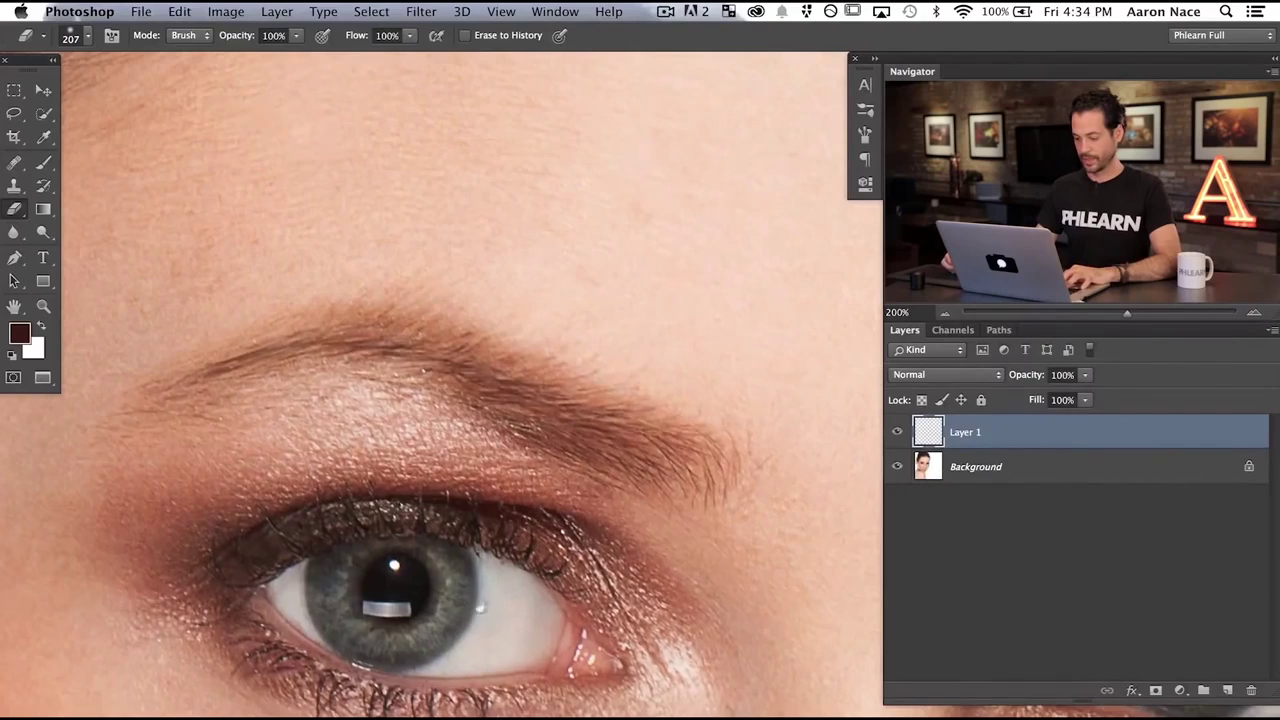
{"action": "scroll", "coordinate": [465, 622], "scroll_direction": "down", "scroll_amount": 3}
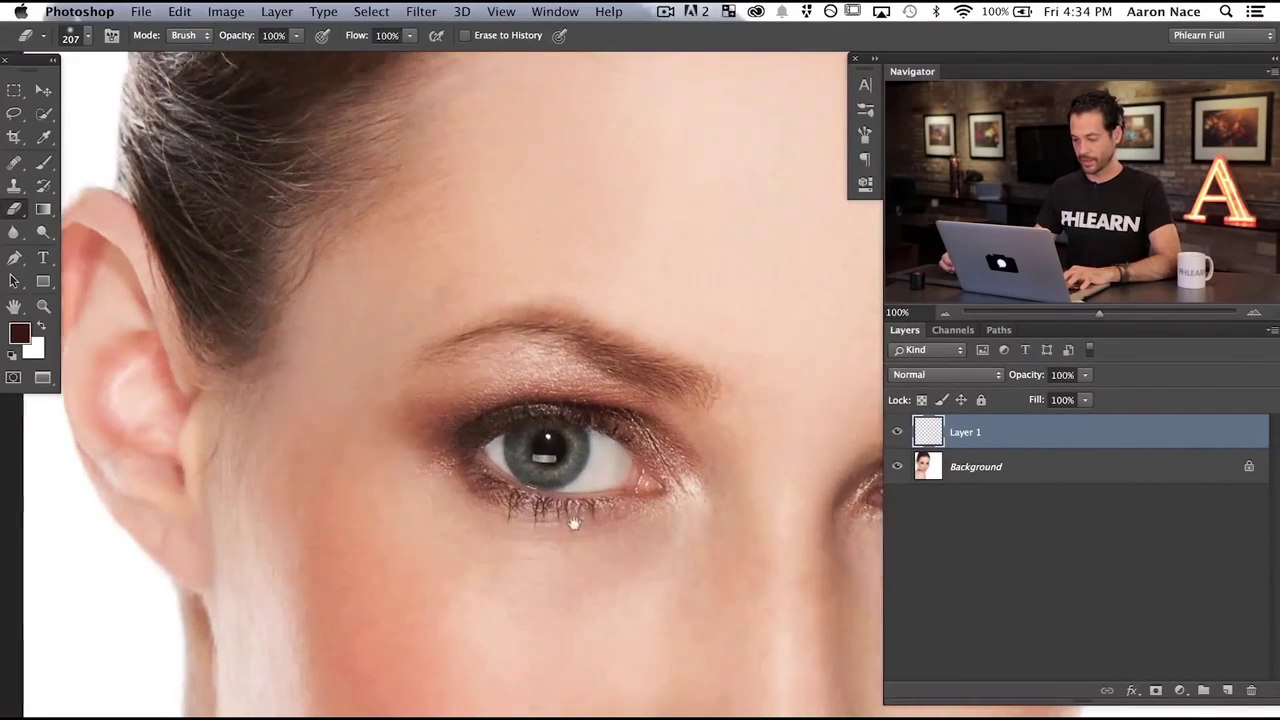
{"action": "left_click_drag", "start_coordinate": [575, 523], "coordinate": [586, 495]}
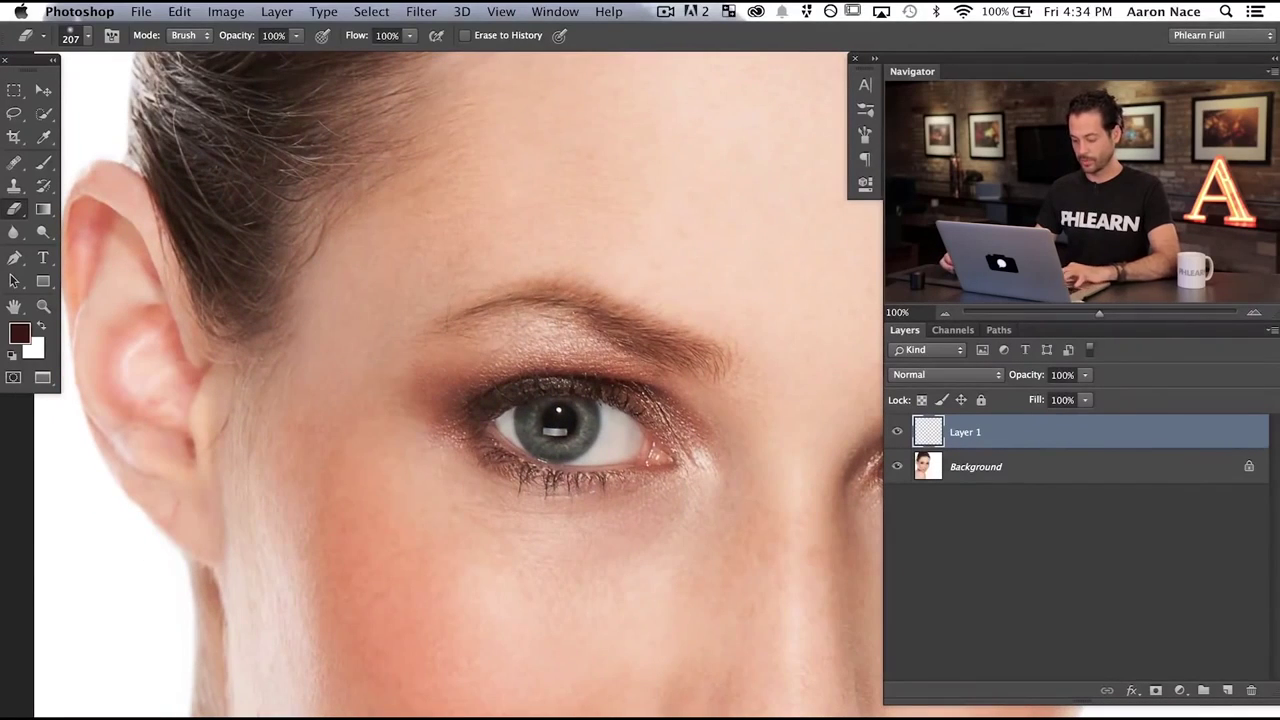
Return to the Brush and paint a thin test stroke on the neck, then undo it.
{"action": "key", "text": "b"}
{"action": "scroll", "coordinate": [360, 543], "scroll_direction": "down", "scroll_amount": 5}
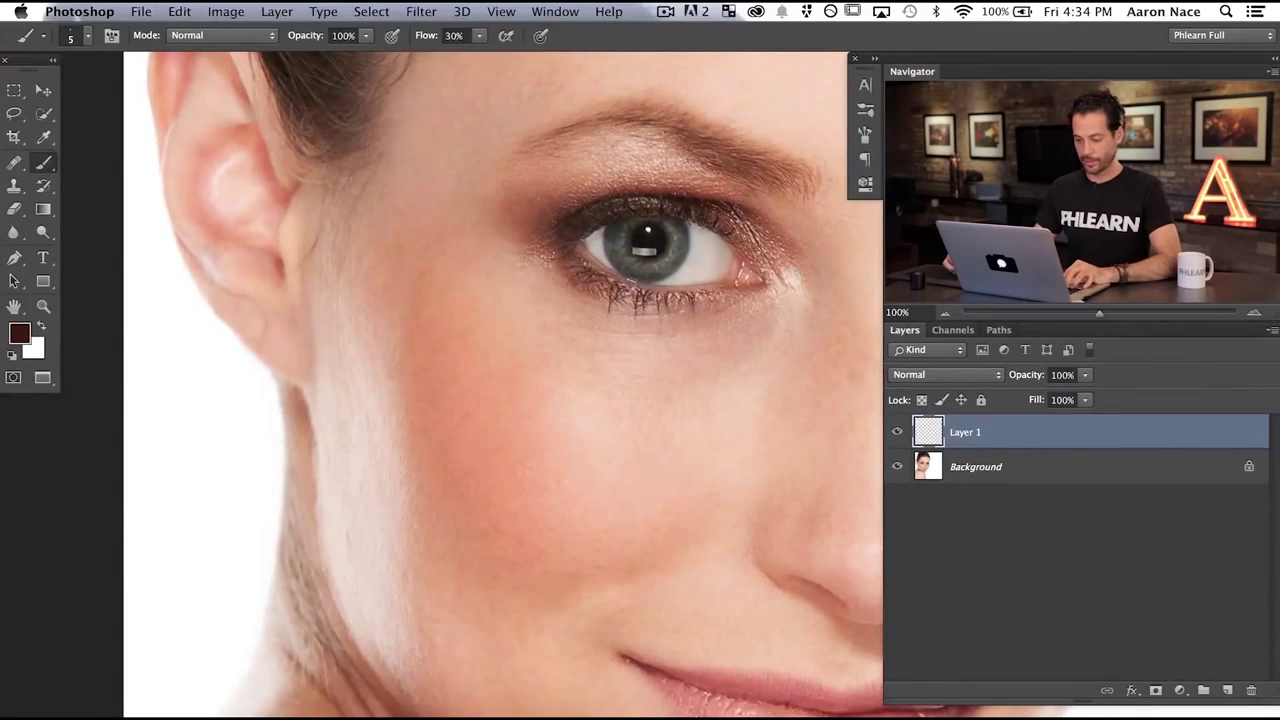
{"action": "mouse_move", "coordinate": [330, 472]}
{"action": "left_mouse_down"}
{"action": "mouse_move", "coordinate": [385, 585]}
{"action": "mouse_move", "coordinate": [462, 650]}
{"action": "left_mouse_up"}
{"action": "key", "text": "ctrl+z"}
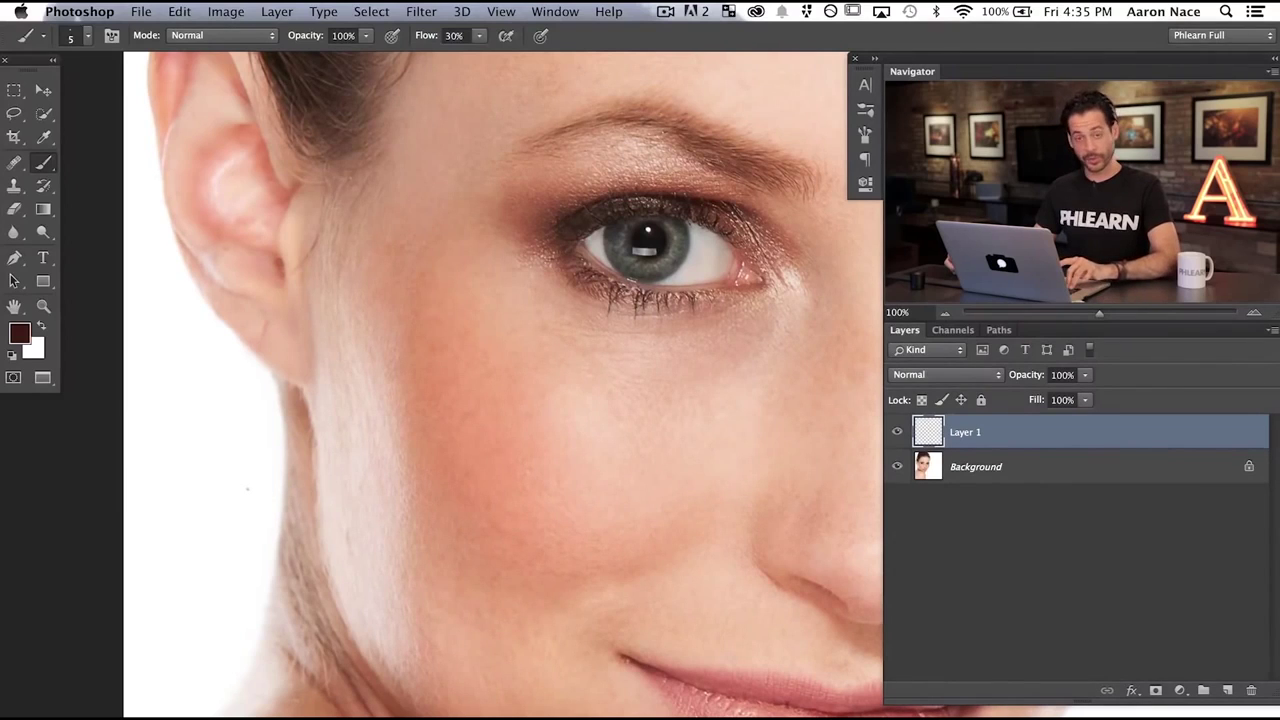
Enlarge the soft brush to 182 px, sample white and paint soft white beneath the earlobe.
{"action": "mouse_move", "coordinate": [251, 484]}
{"action": "left_mouse_down"}
{"action": "mouse_move", "coordinate": [337, 498]}
{"action": "mouse_move", "coordinate": [253, 229]}
{"action": "mouse_move", "coordinate": [253, 98]}
{"action": "mouse_move", "coordinate": [365, 192]}
{"action": "mouse_move", "coordinate": [452, 203]}
{"action": "left_mouse_up"}
{"action": "left_click", "coordinate": [268, 475], "text": "alt"}
{"action": "mouse_move", "coordinate": [300, 414]}
{"action": "left_mouse_down"}
{"action": "mouse_move", "coordinate": [297, 484]}
{"action": "mouse_move", "coordinate": [301, 466]}
{"action": "mouse_move", "coordinate": [278, 578]}
{"action": "mouse_move", "coordinate": [269, 602]}
{"action": "mouse_move", "coordinate": [277, 554]}
{"action": "mouse_move", "coordinate": [220, 690]}
{"action": "mouse_move", "coordinate": [261, 637]}
{"action": "mouse_move", "coordinate": [282, 521]}
{"action": "mouse_move", "coordinate": [294, 579]}
{"action": "mouse_move", "coordinate": [225, 703]}
{"action": "mouse_move", "coordinate": [282, 537]}
{"action": "mouse_move", "coordinate": [271, 501]}
{"action": "mouse_move", "coordinate": [301, 450]}
{"action": "mouse_move", "coordinate": [293, 467]}
{"action": "mouse_move", "coordinate": [241, 467]}
{"action": "mouse_move", "coordinate": [277, 474]}
{"action": "left_mouse_up"}
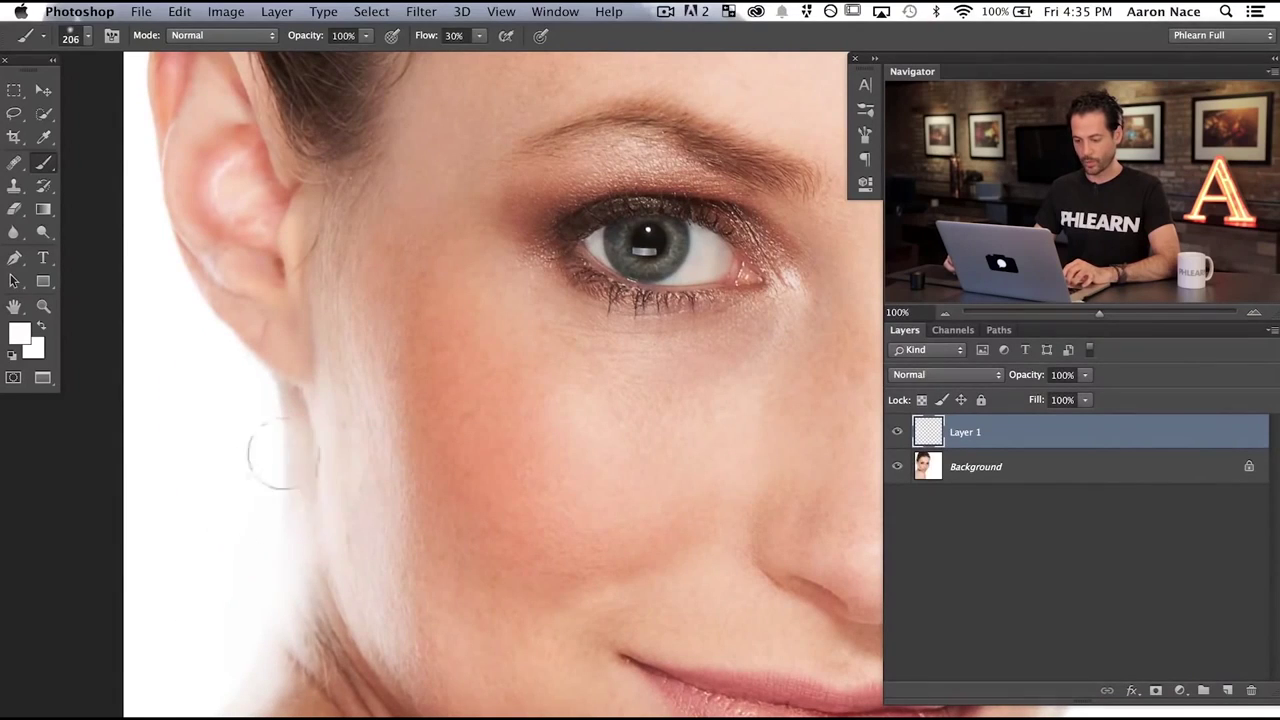
{"action": "mouse_move", "coordinate": [286, 429]}
{"action": "left_mouse_down"}
{"action": "mouse_move", "coordinate": [255, 390]}
{"action": "mouse_move", "coordinate": [295, 481]}
{"action": "mouse_move", "coordinate": [291, 417]}
{"action": "mouse_move", "coordinate": [302, 429]}
{"action": "mouse_move", "coordinate": [273, 415]}
{"action": "mouse_move", "coordinate": [279, 434]}
{"action": "mouse_move", "coordinate": [297, 398]}
{"action": "mouse_move", "coordinate": [256, 376]}
{"action": "left_mouse_up"}
Set the brush to 162 px and check its size and hardness in the brush picker.
{"action": "left_click_drag", "start_coordinate": [286, 434], "coordinate": [323, 446], "text": "ctrl+alt"}
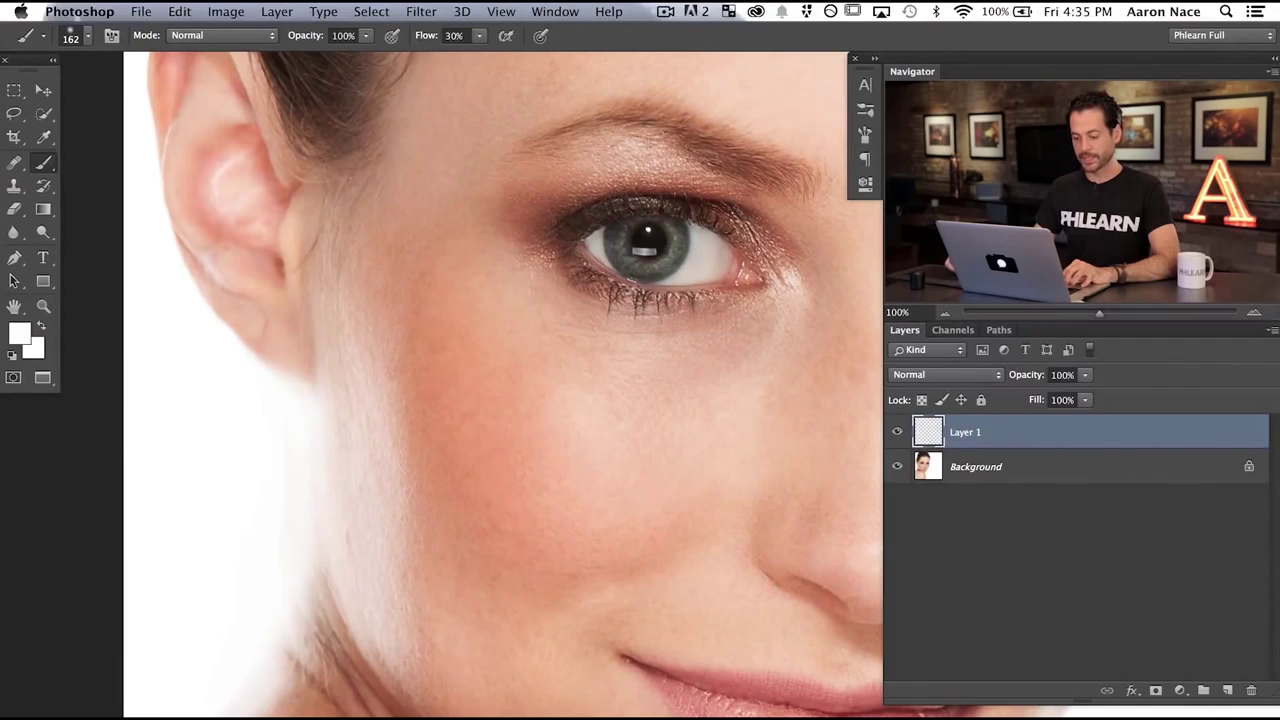
{"action": "left_click_drag", "start_coordinate": [545, 511], "coordinate": [380, 514]}
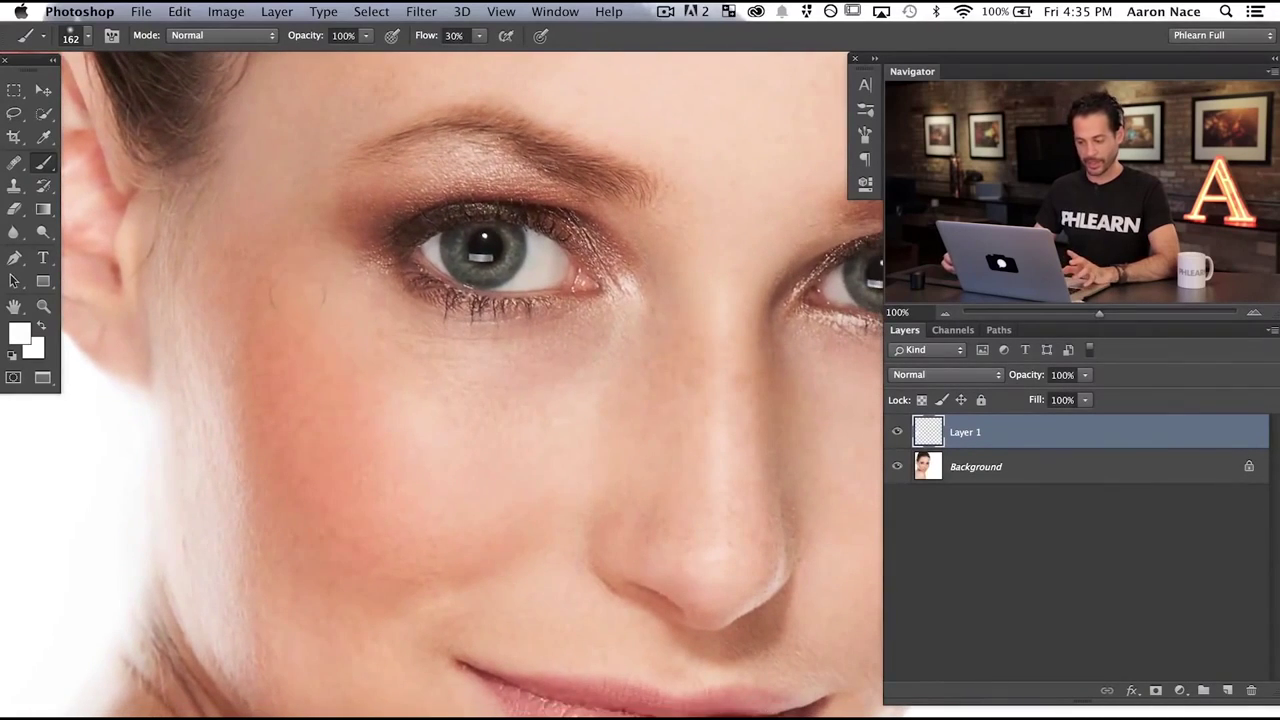
{"action": "right_click", "coordinate": [298, 296]}
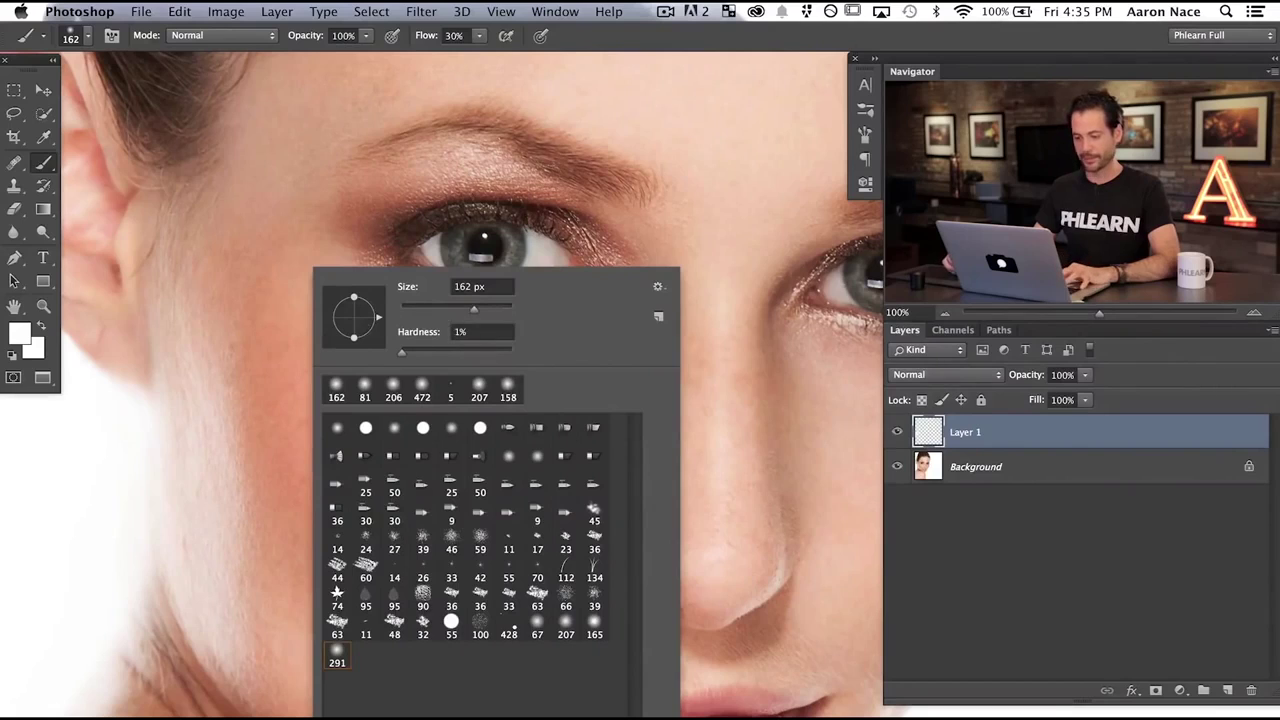
{"action": "key", "text": "Escape"}
{"action": "scroll", "coordinate": [300, 443], "scroll_direction": "up", "scroll_amount": 5}
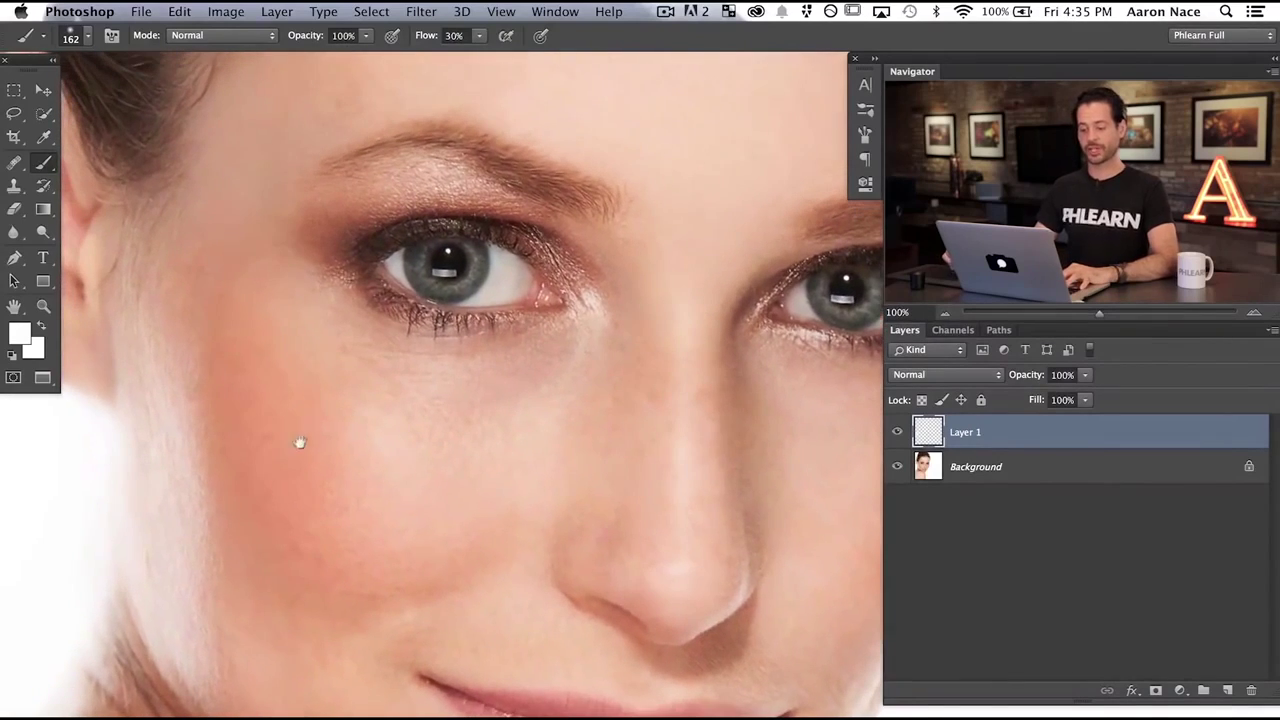